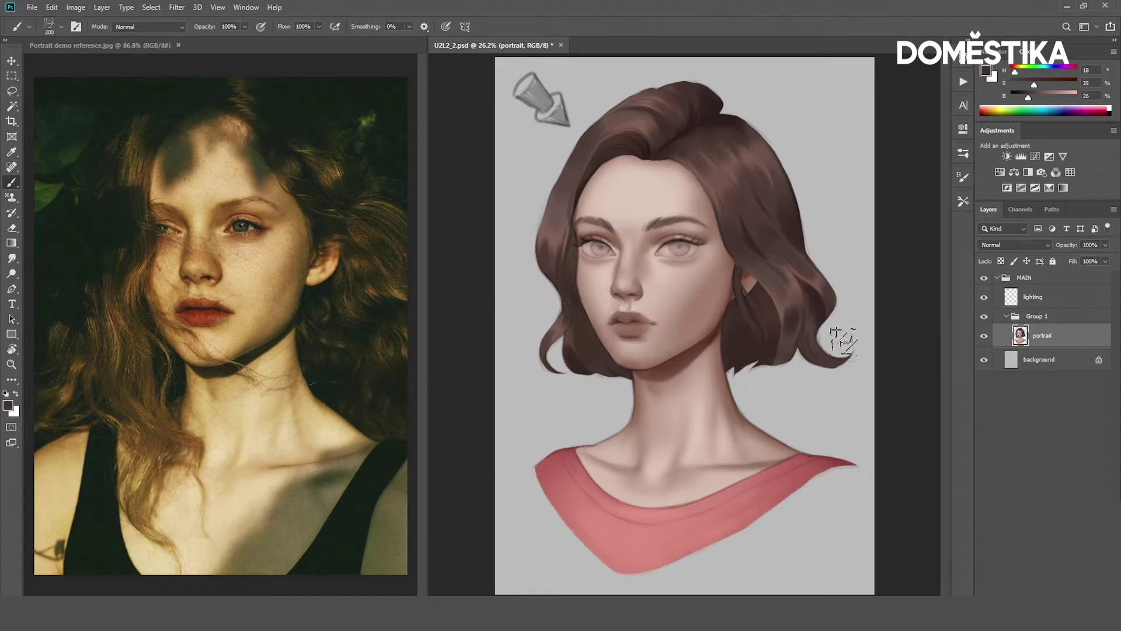
Select the lower ends of the hair on both sides of the neck with the Lasso tool
key("l")
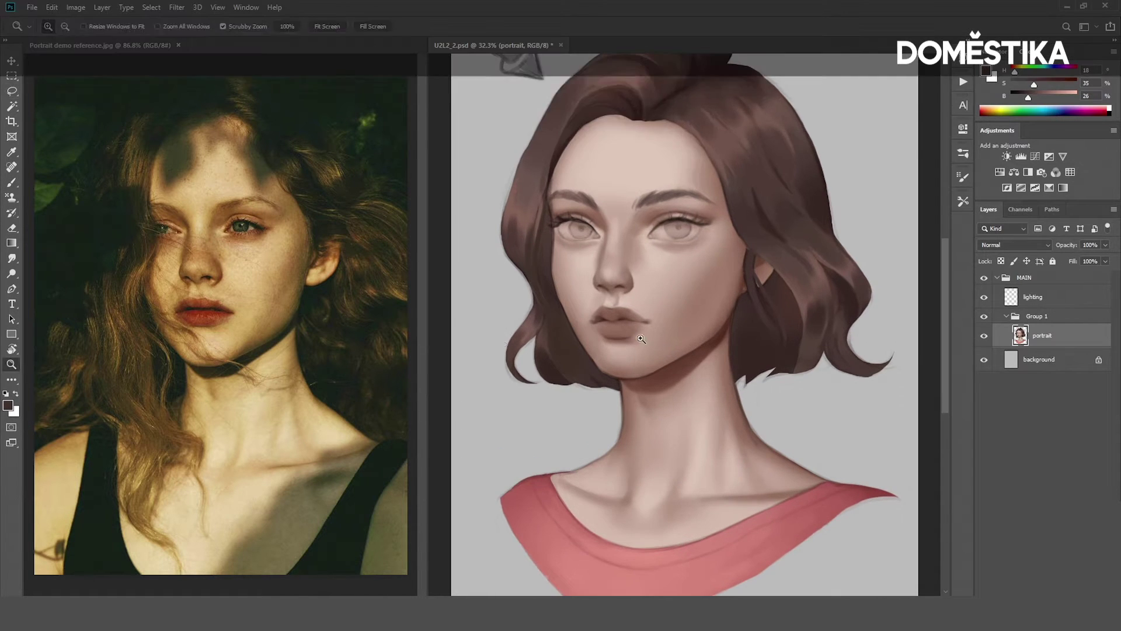
mouse_move(549, 283)
left_mouse_down()
mouse_move(514, 420)
mouse_move(552, 287)
mouse_move(560, 380)
mouse_move(592, 374)
left_mouse_up()
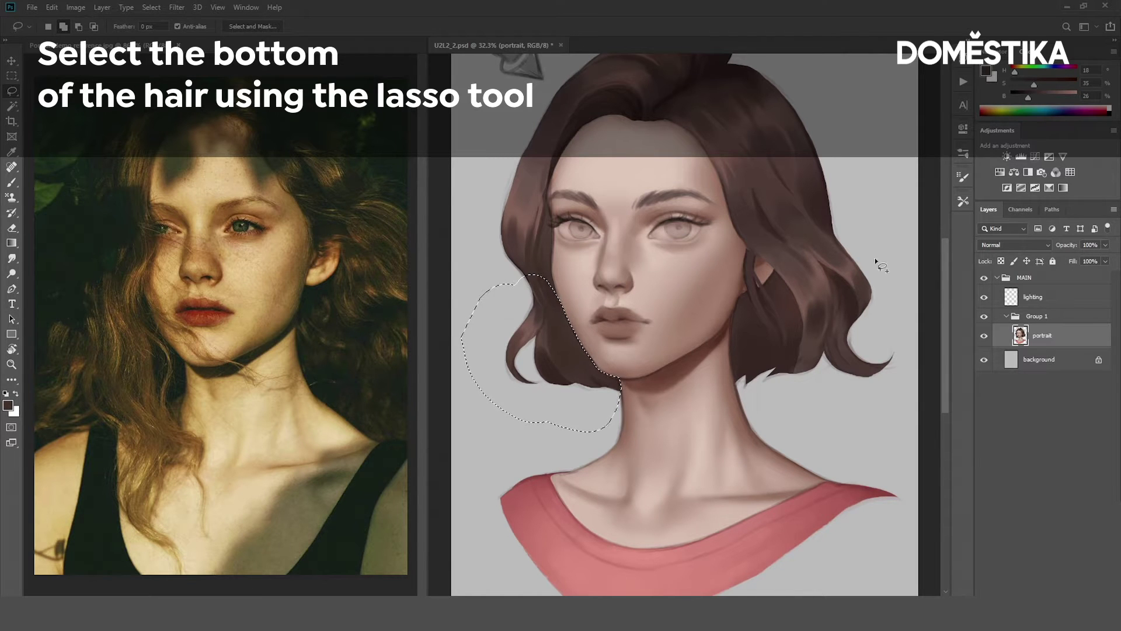
left_click_drag(876, 261, 877, 263)
mouse_move(493, 402)
left_mouse_down()
mouse_move(588, 446)
mouse_move(620, 385)
left_mouse_up()
Fade out the selected hair ends with the Eraser, using a soft round brush from General Brushes at 50% opacity
key("e")
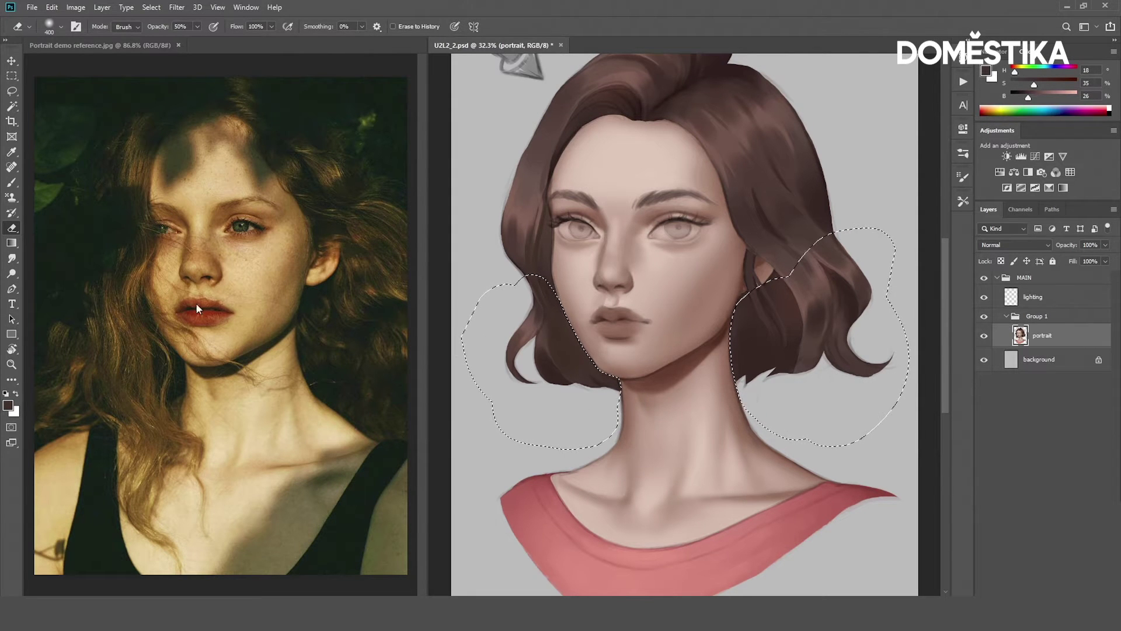
left_click(61, 27)
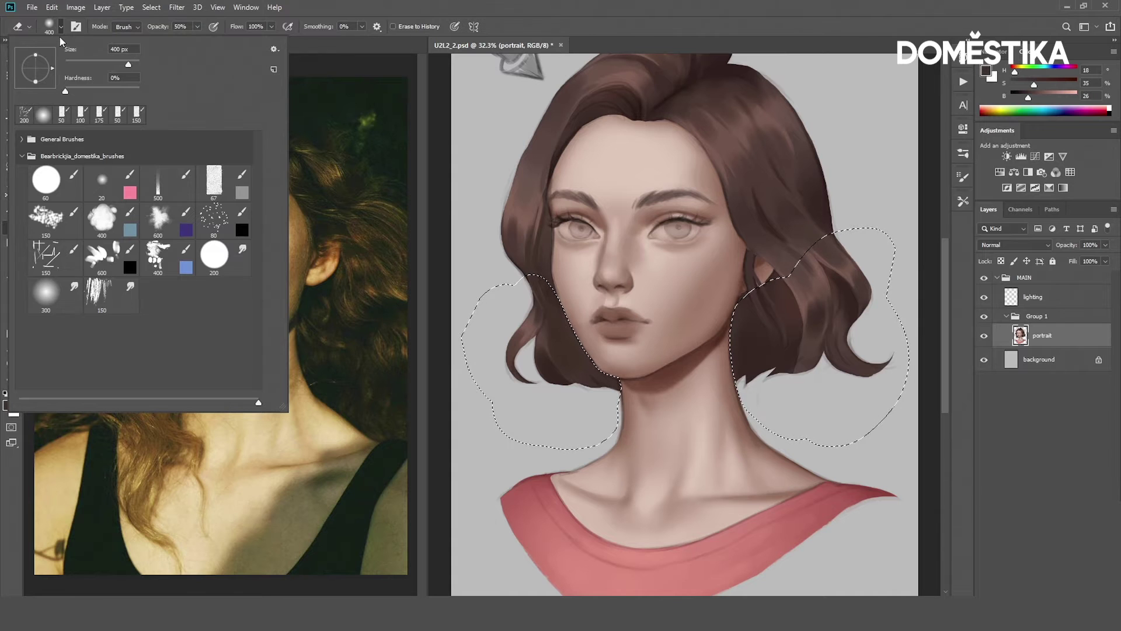
left_click(23, 139)
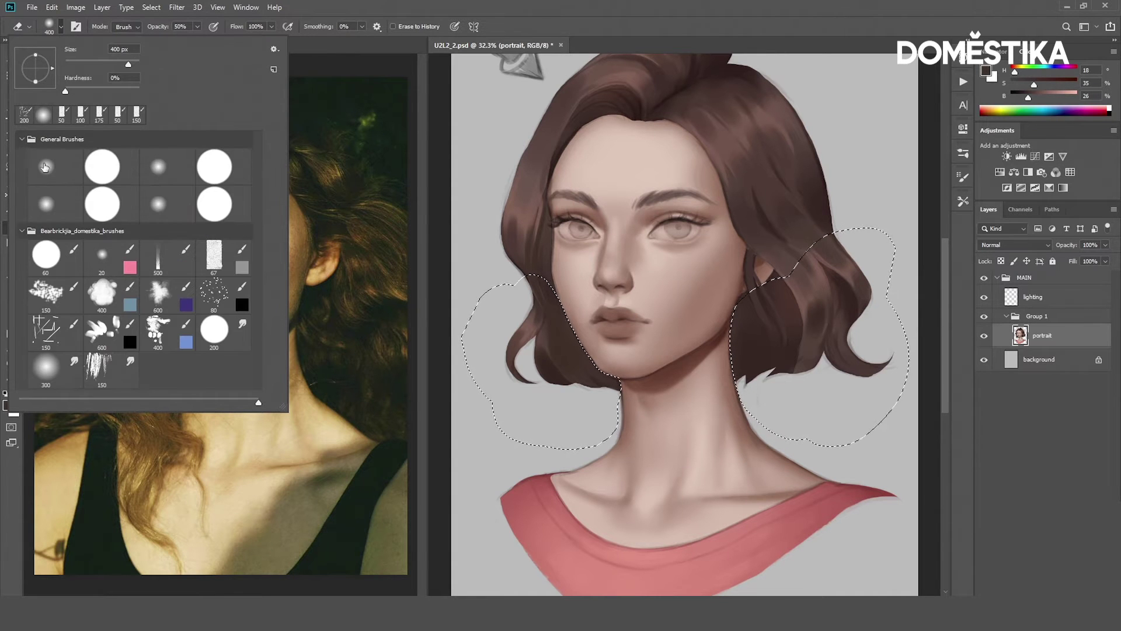
left_click(61, 173)
left_click(791, 28)
left_click_drag(581, 435, 572, 458)
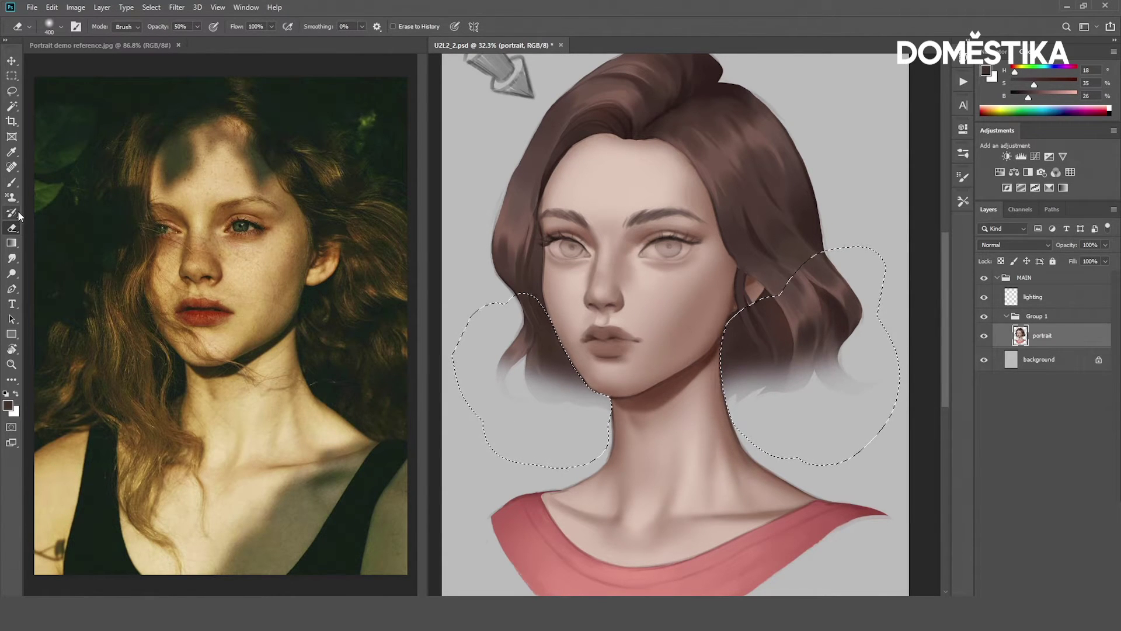
Paint new strands over the faded hair ends beside the chin with the textured hair brush at 200 px
key("b")
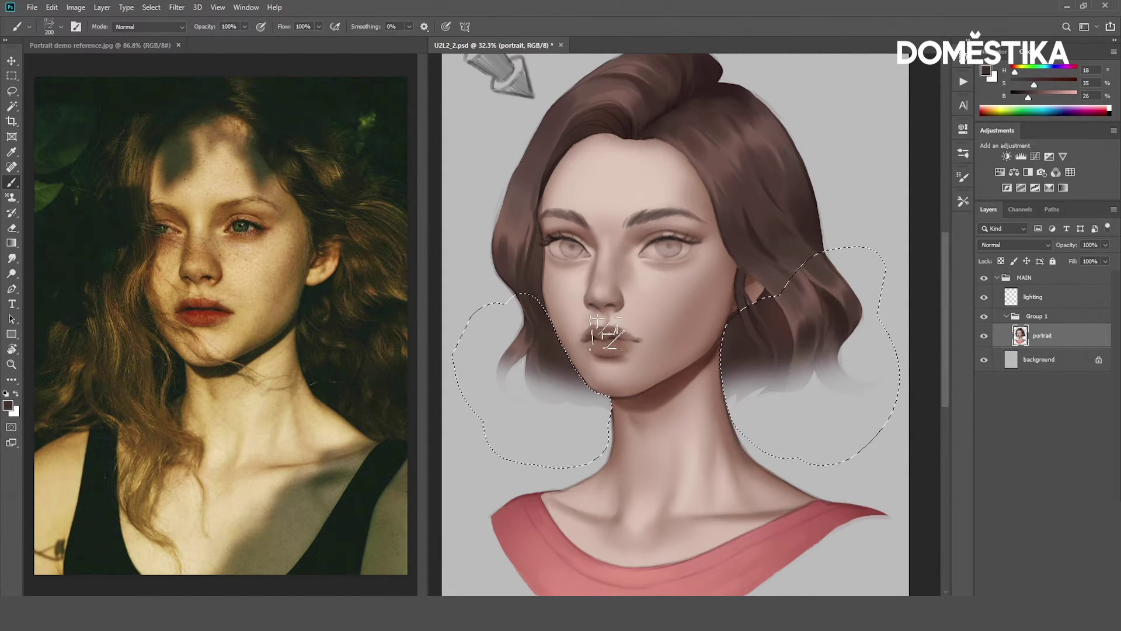
left_click(60, 26)
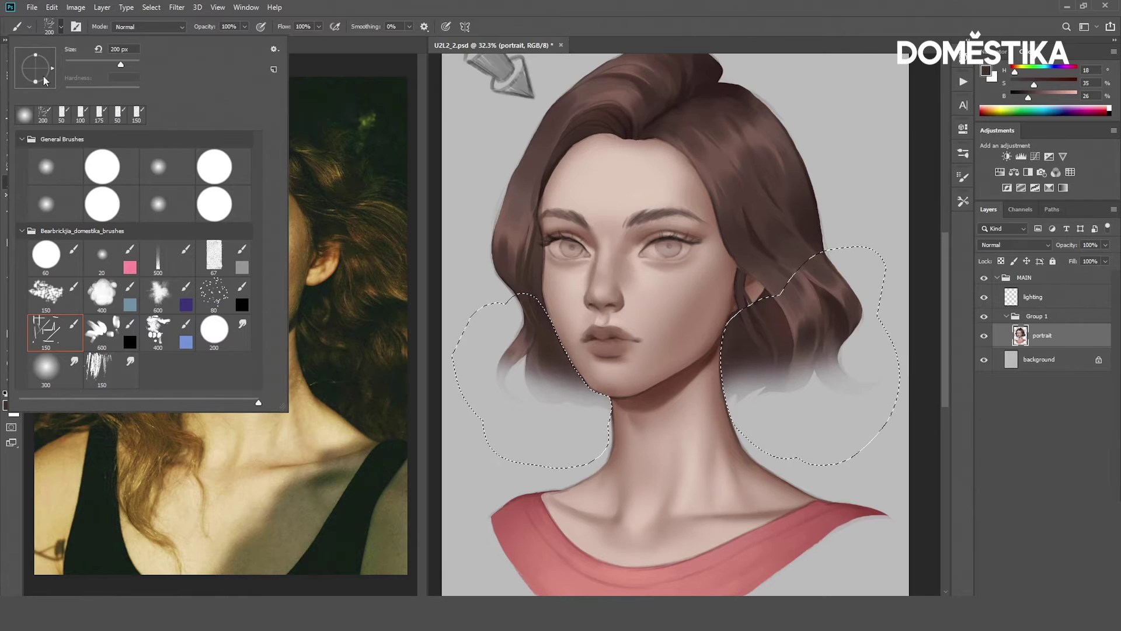
left_click(552, 356)
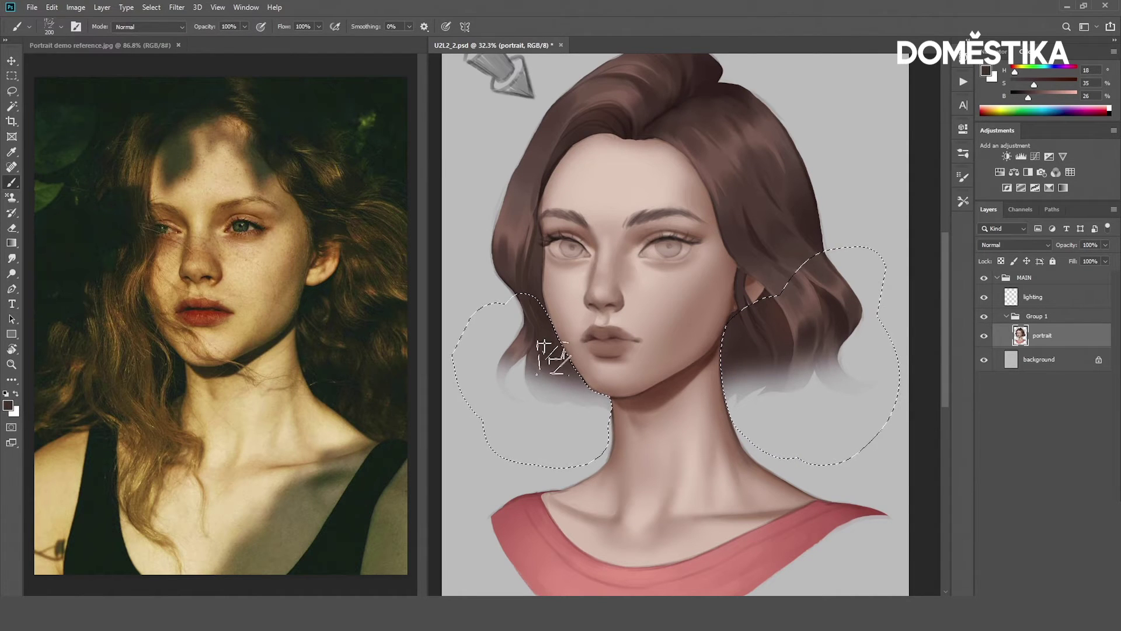
left_click_drag(552, 359, 593, 403)
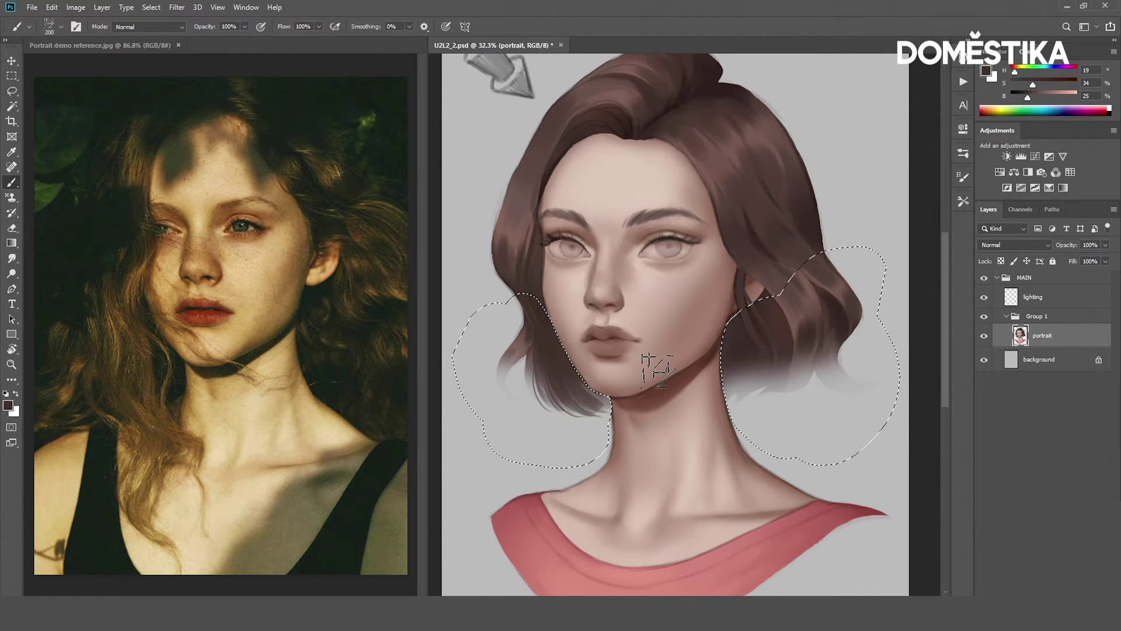
Set the brush's Opacity Jitter control to Off and repaint the hair ends beside the chin with more opaque strokes
left_click(962, 178)
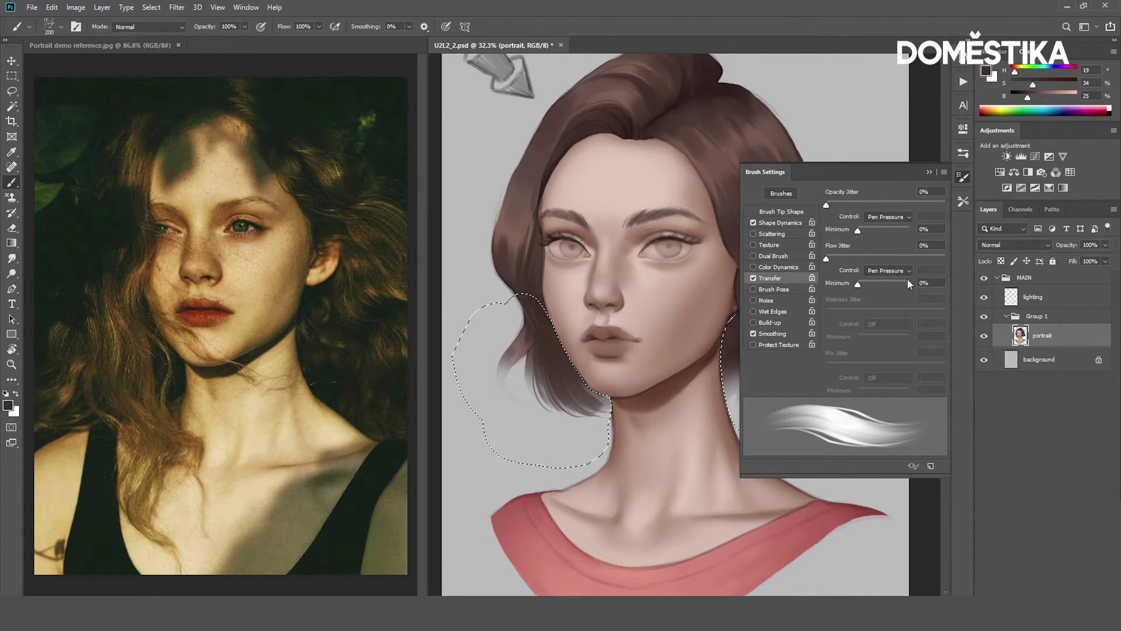
left_click(888, 217)
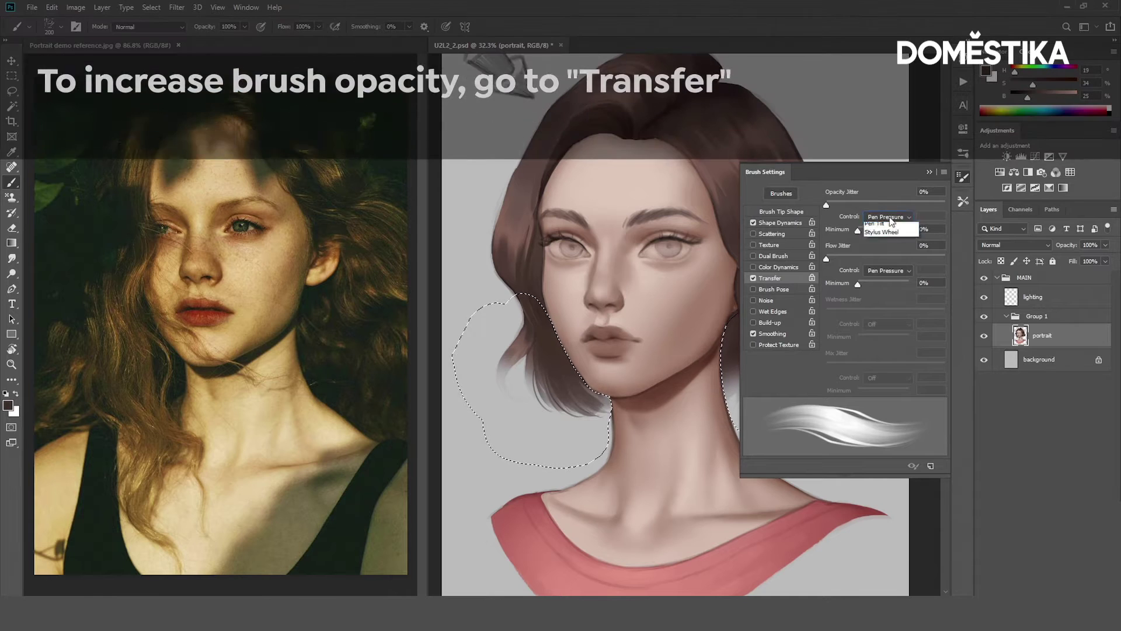
left_click(879, 226)
left_click(604, 313)
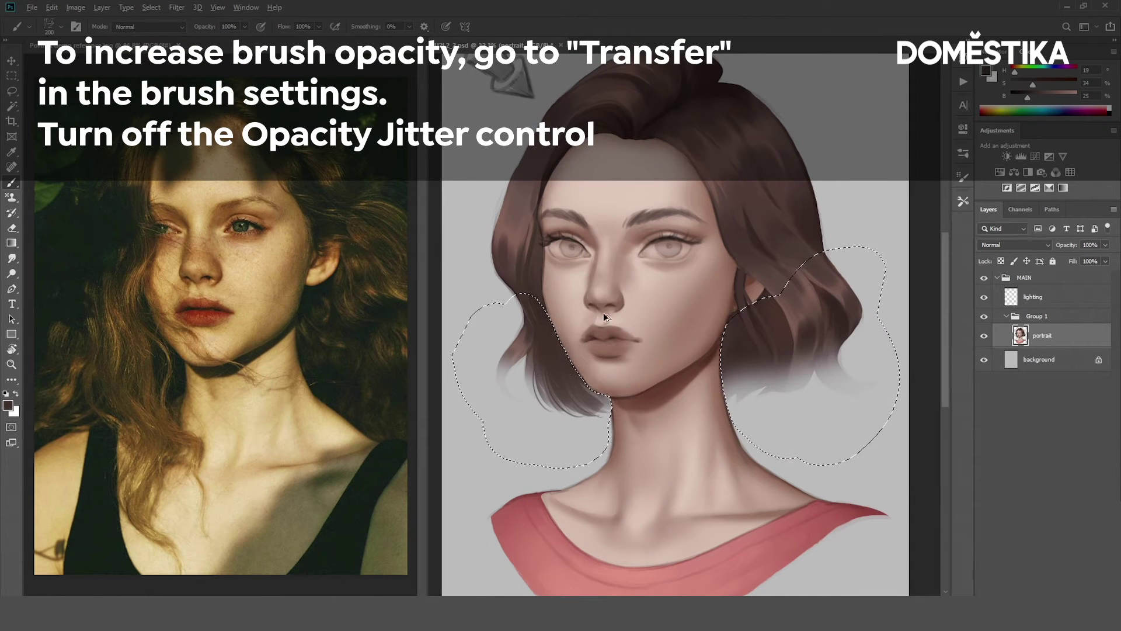
key("bracketright")
mouse_move(601, 323)
left_mouse_down()
mouse_move(537, 344)
mouse_move(562, 370)
mouse_move(549, 382)
mouse_move(580, 380)
mouse_move(571, 326)
mouse_move(578, 373)
left_mouse_up()
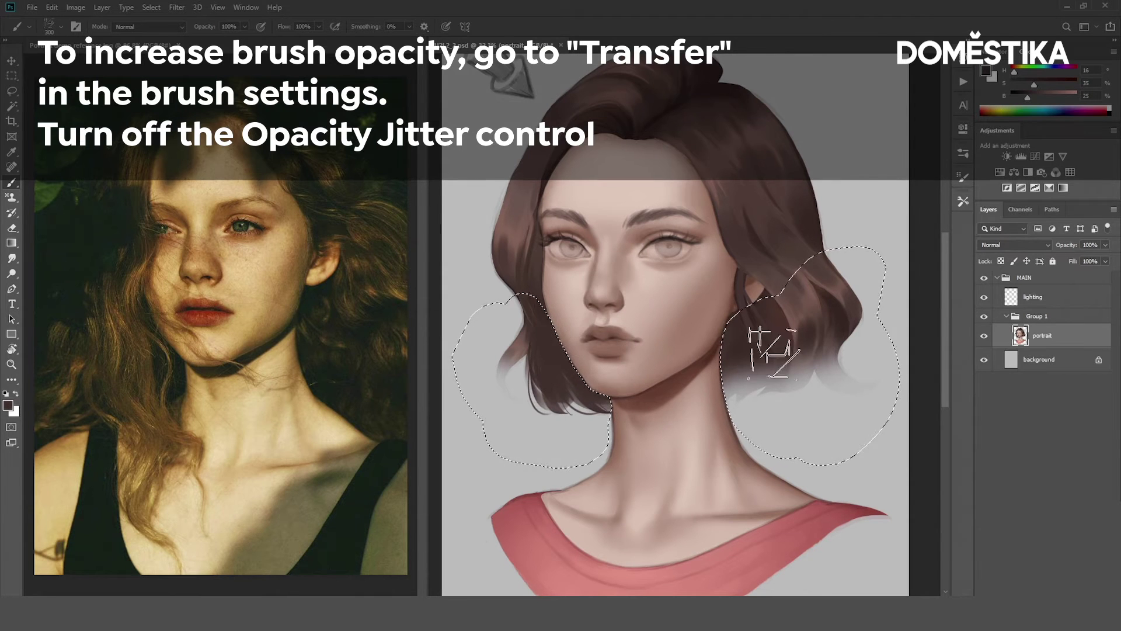
Reduce the brush to 125 px, paint strands on the hair ends below the ear, and undo the last curl stroke
key("bracketleft")
key("bracketleft")
key("bracketleft")
key("bracketleft")
key("bracketleft")
mouse_move(733, 325)
left_mouse_down()
mouse_move(735, 352)
mouse_move(808, 306)
mouse_move(776, 312)
mouse_move(795, 218)
mouse_move(825, 347)
left_mouse_up()
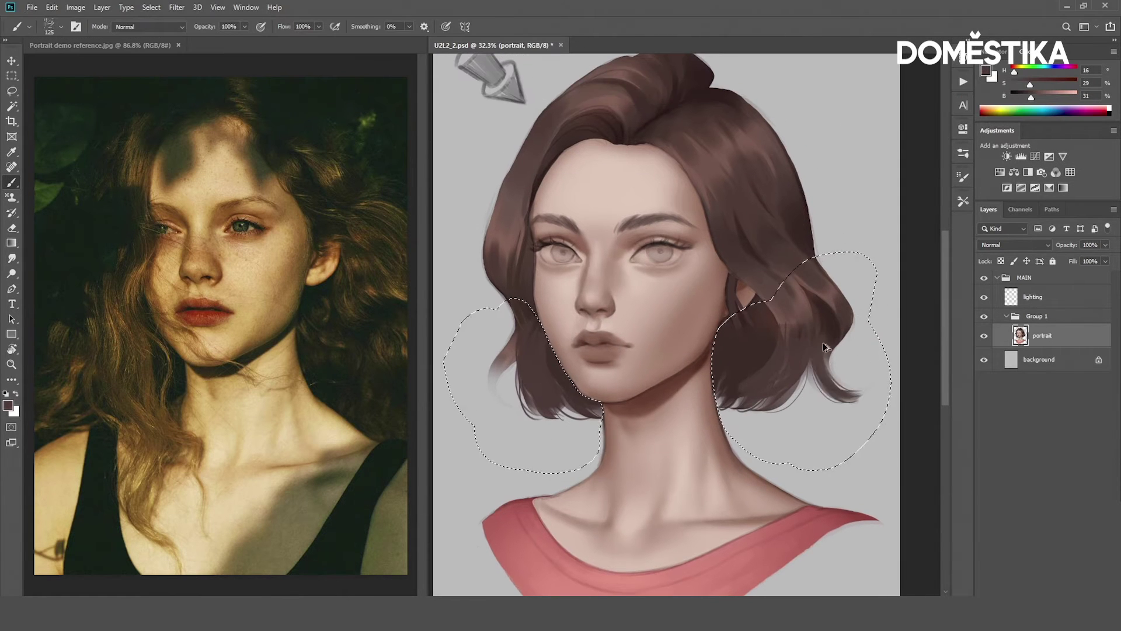
key("ctrl+z")
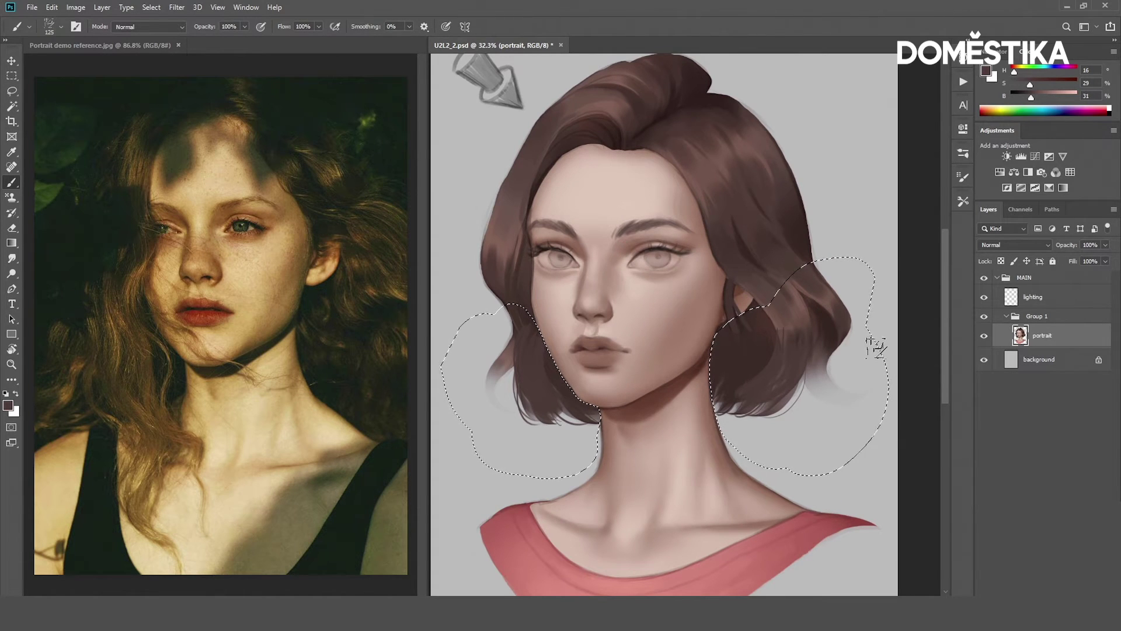
Switch to the compact 67 px brush from the Bearbrickjia_domestika_brushes set and raise its opacity to 100%
left_click(58, 27)
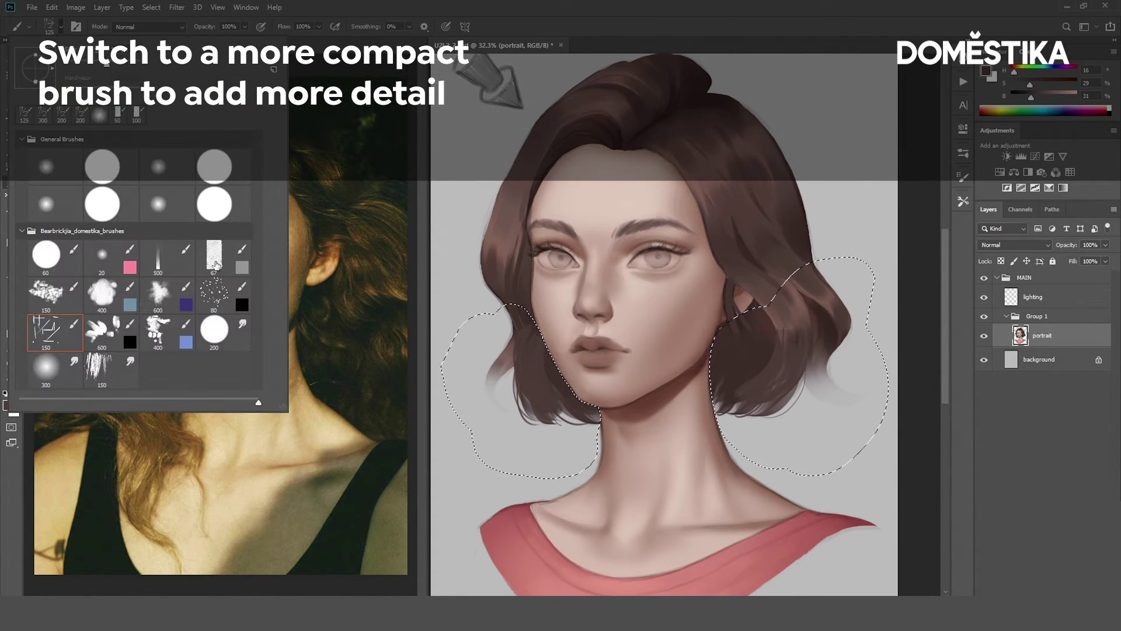
left_click(214, 257)
key("Return")
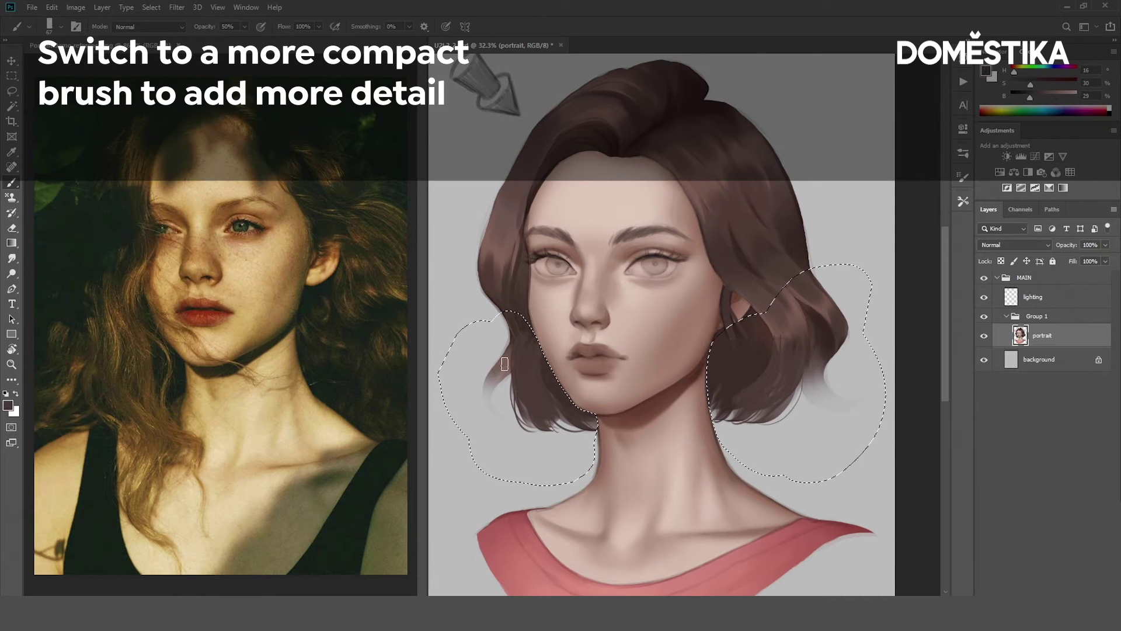
key("0")
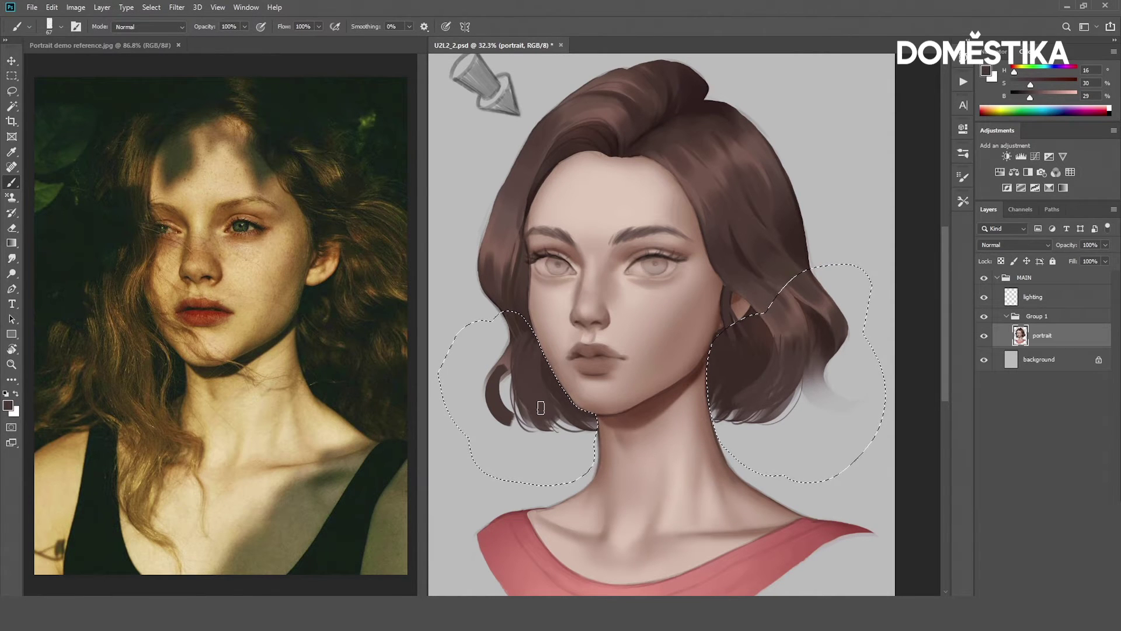
Set the compact brush's Opacity Jitter control to Pen Pressure
left_click(962, 177)
left_click(887, 217)
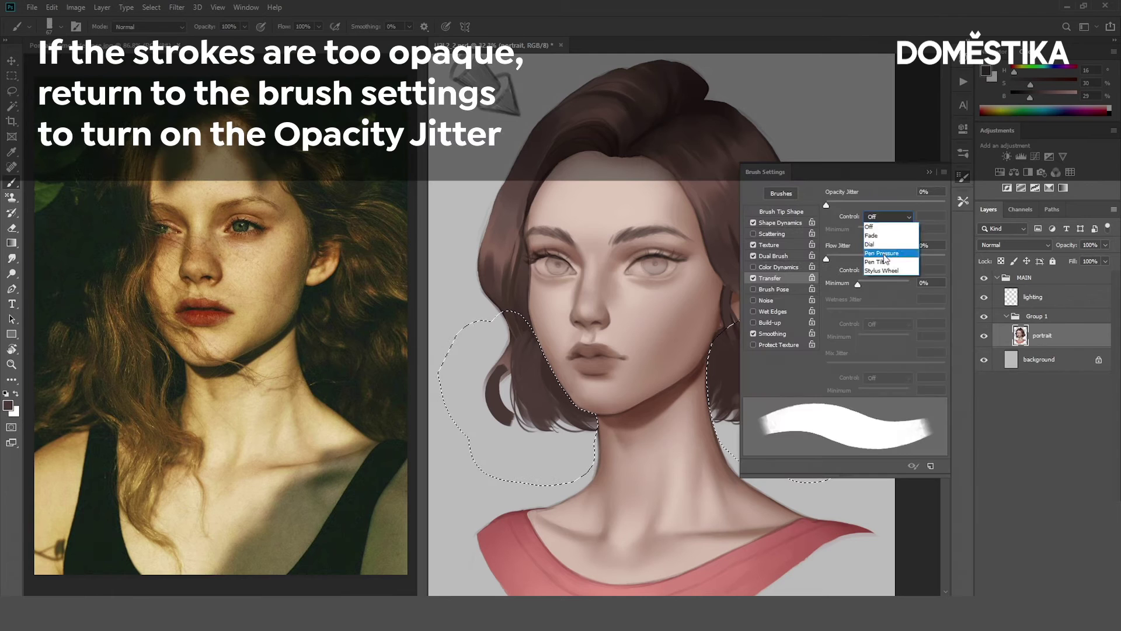
left_click(884, 242)
left_click(929, 174)
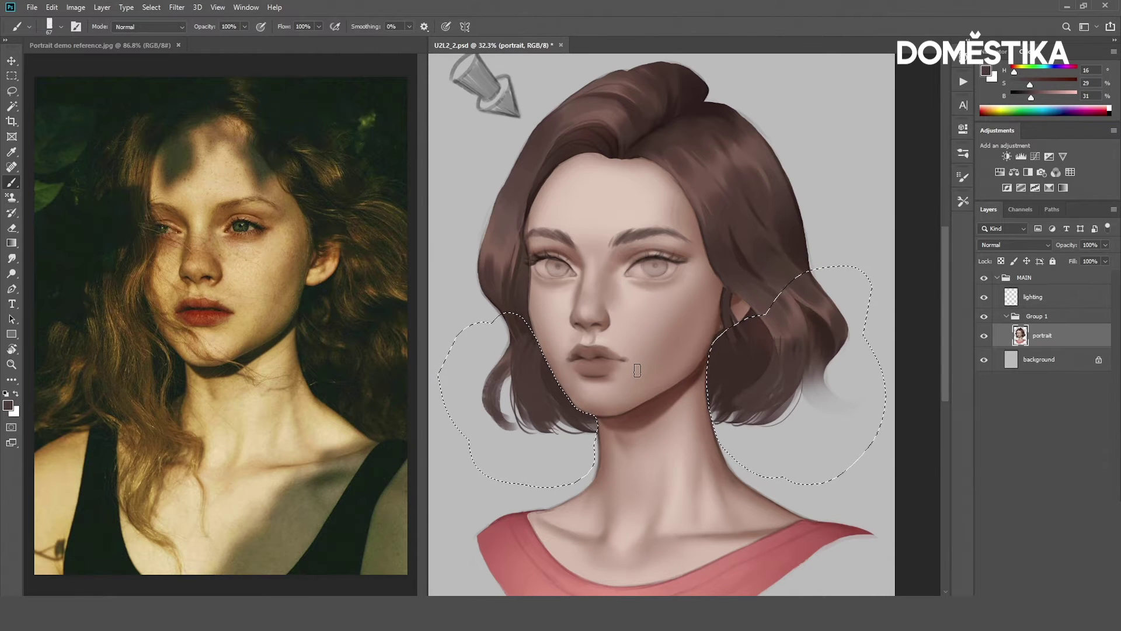
Paint large curled locks at the outer hair ends on both sides on a new layer with a 150 px brush in hair colors
left_click(750, 250, "alt")
mouse_move(821, 342)
left_mouse_down()
mouse_move(817, 374)
mouse_move(813, 362)
mouse_move(804, 372)
mouse_move(829, 409)
mouse_move(812, 397)
mouse_move(818, 376)
left_mouse_up()
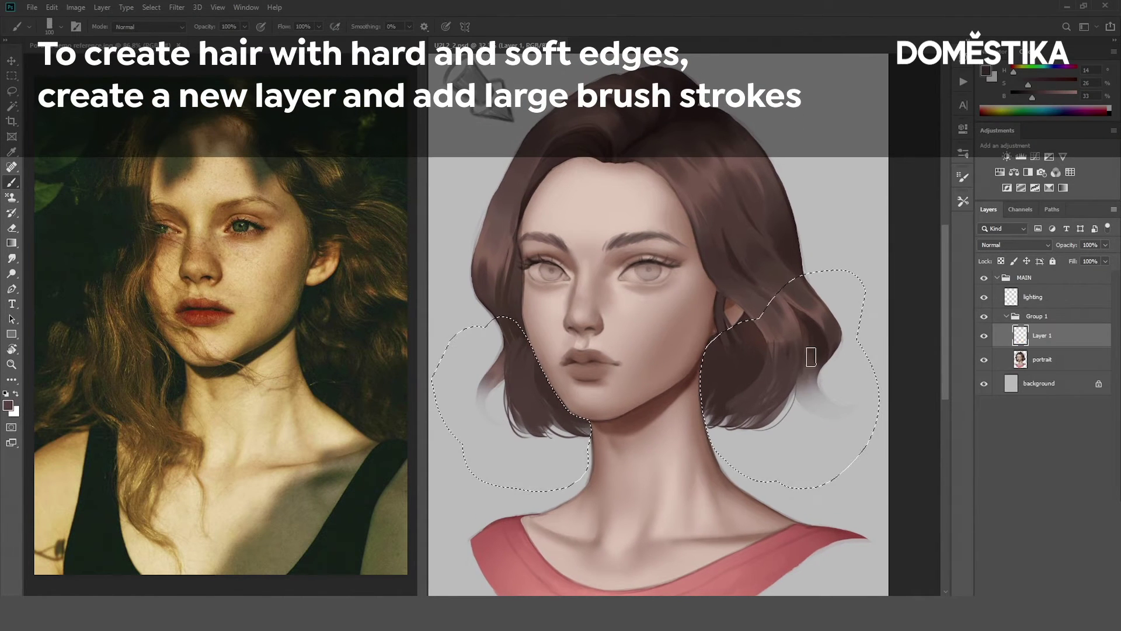
right_click(811, 356)
double_click(829, 292)
left_click_drag(800, 374, 846, 408)
left_click_drag(485, 385, 554, 376)
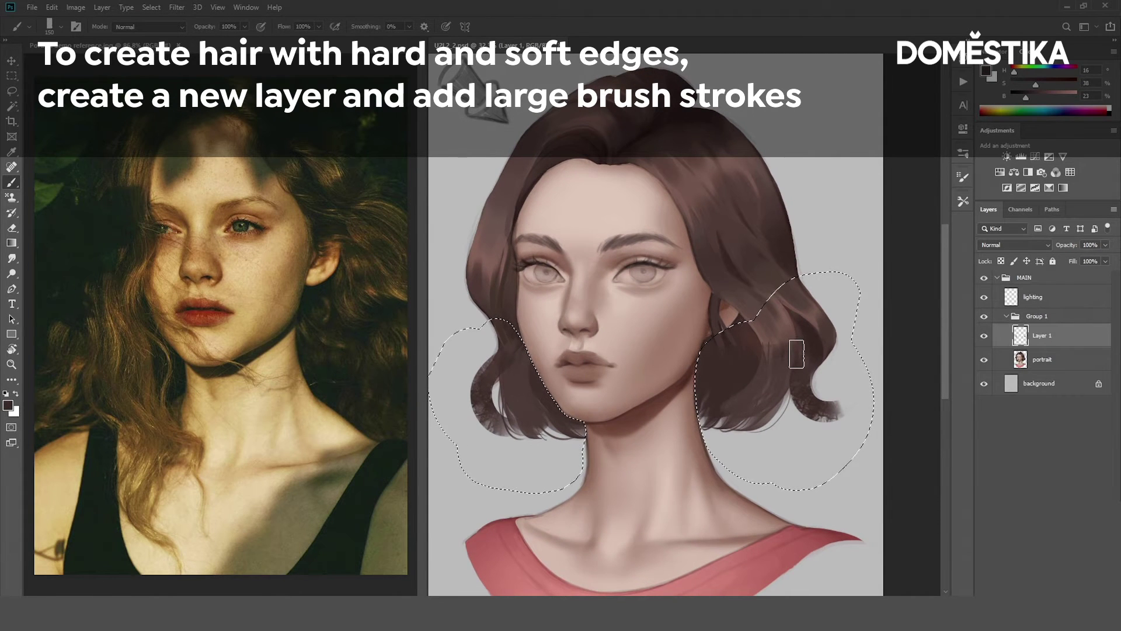
Soften the inner edges of both curled locks with a 150 px soft Eraser
key("e")
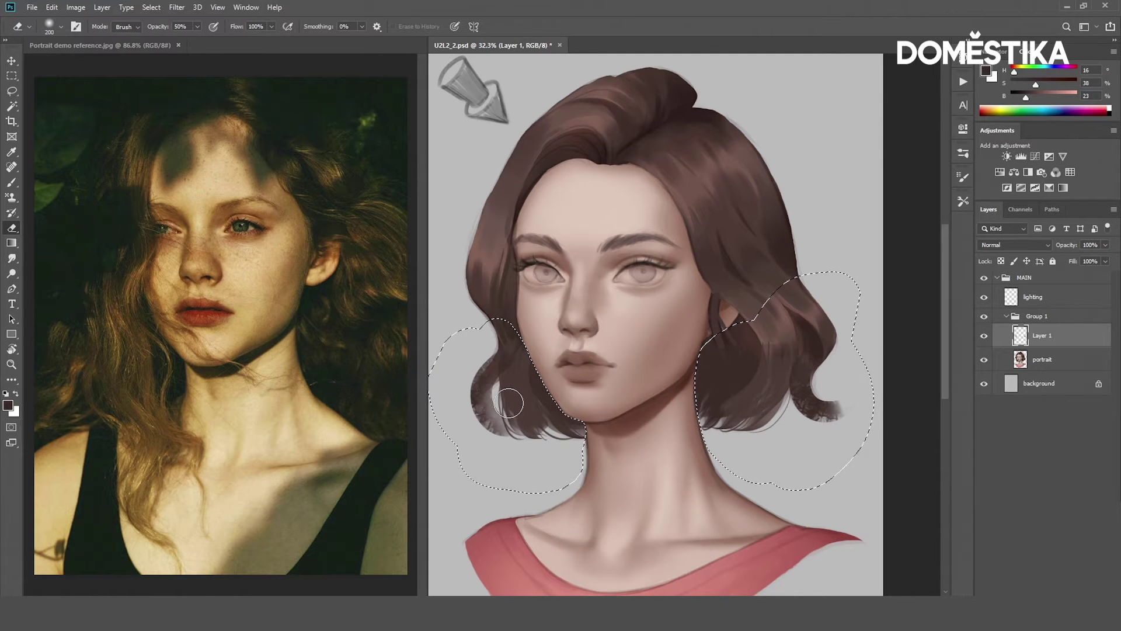
key("bracketleft")
key("bracketleft")
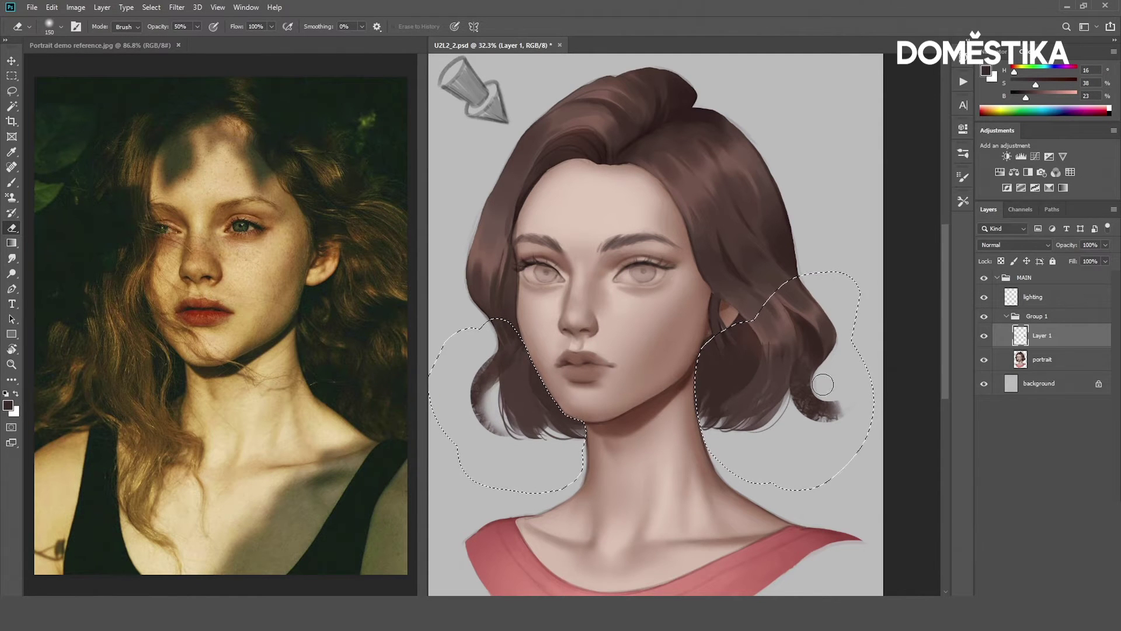
mouse_move(823, 385)
left_mouse_down()
mouse_move(826, 408)
mouse_move(841, 396)
mouse_move(835, 375)
left_mouse_up()
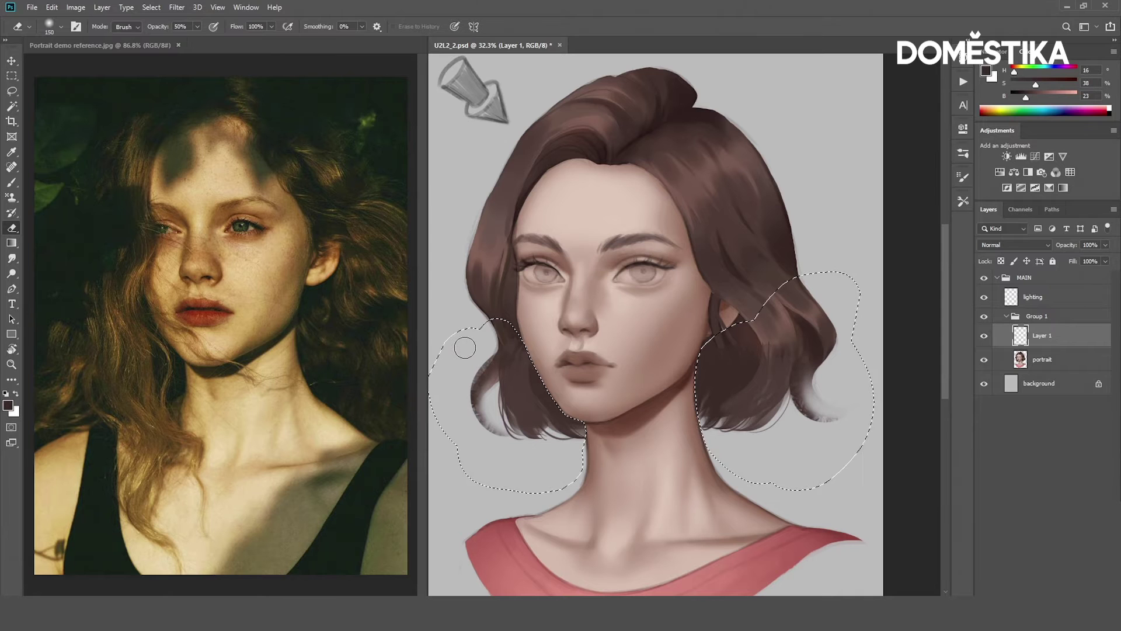
left_click_drag(598, 375, 602, 380)
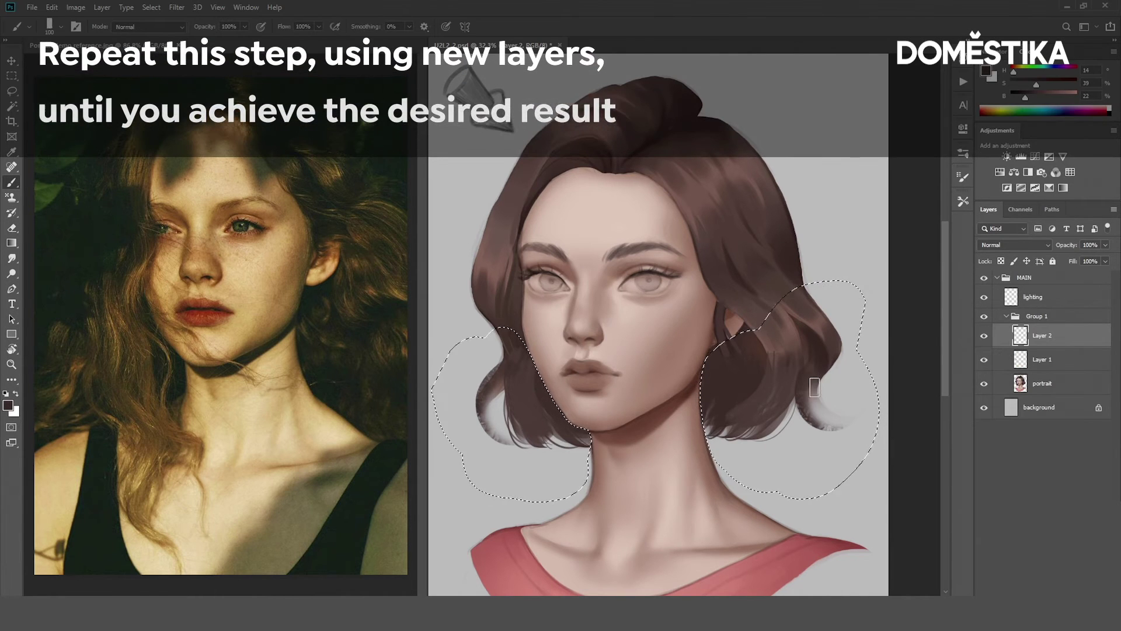
Add another layer, paint extra strands at the hair ends below the ear in a sampled hair color, and soften them with the Eraser
key("b")
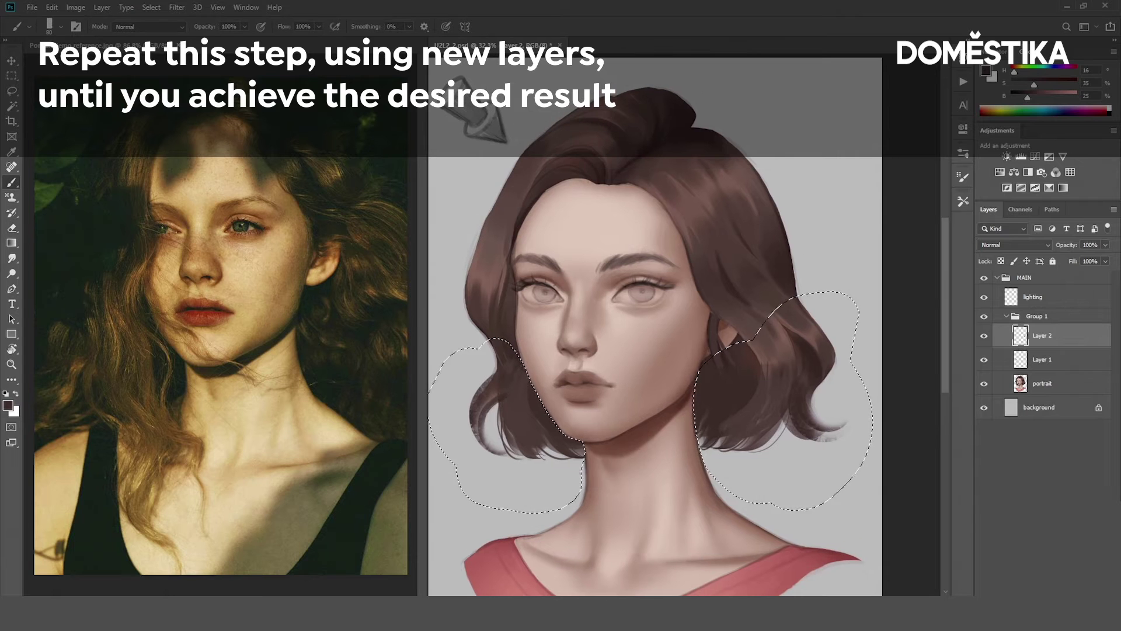
key("ctrl+shift+alt+n")
left_click(774, 391, "alt")
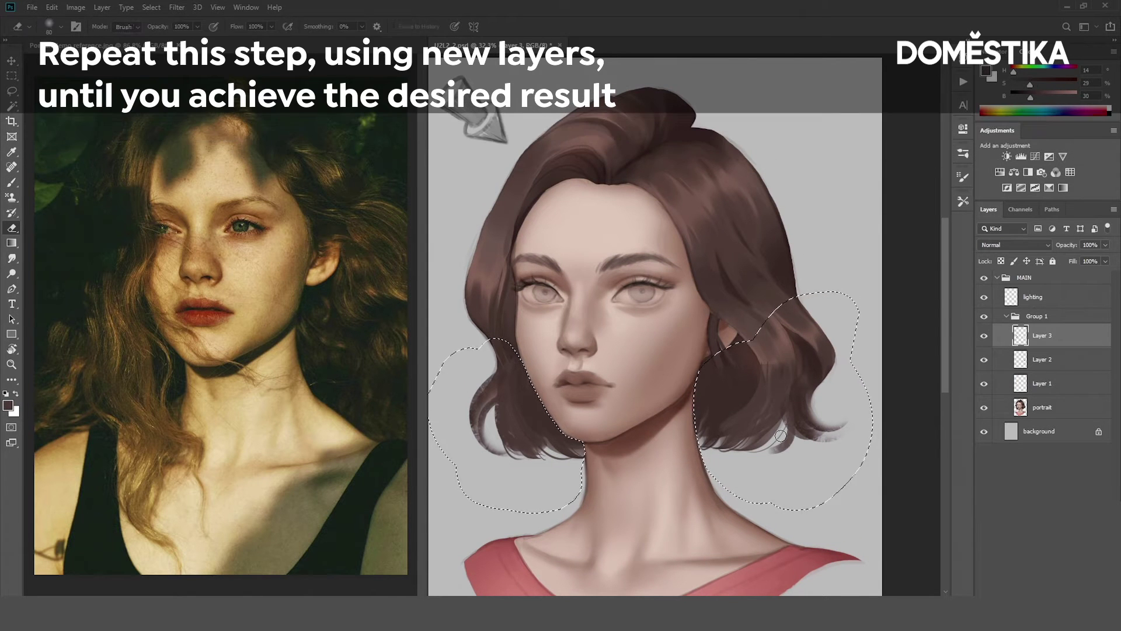
key("e")
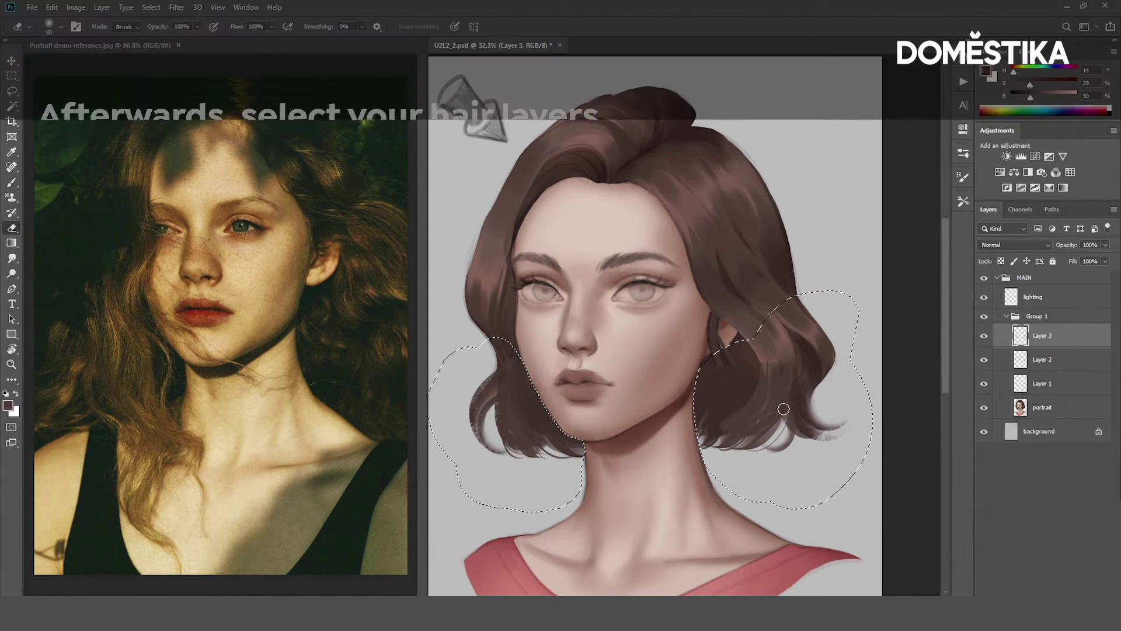
Merge the three hair layers with the portrait layer and rename the merged layer portrait
left_click(1051, 409, "shift")
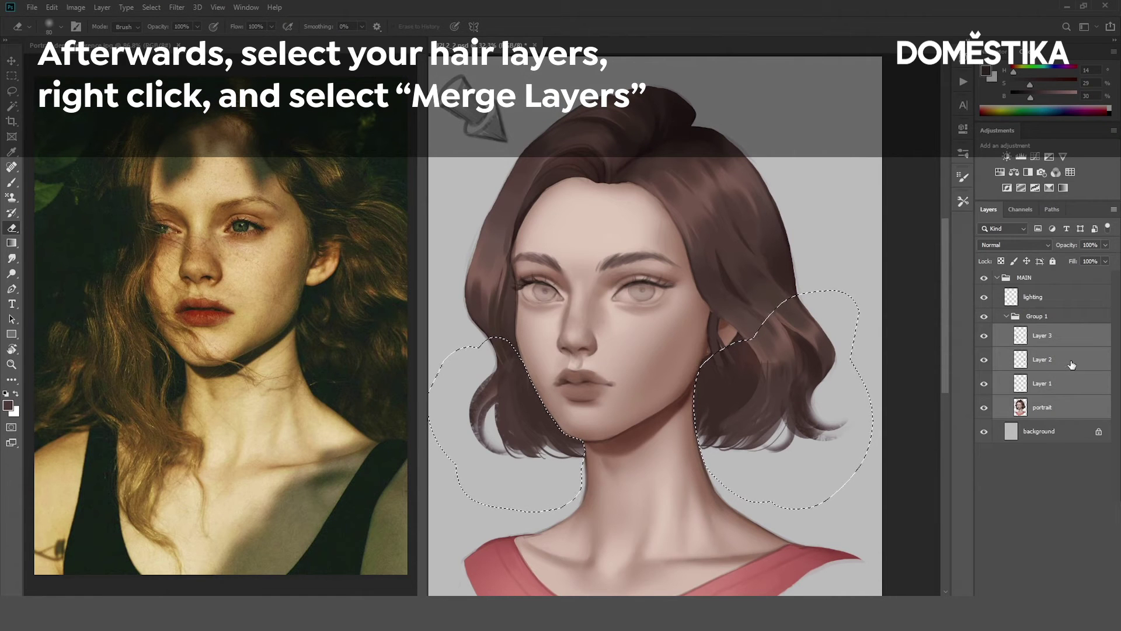
right_click(1072, 363)
left_click(945, 463)
double_click(1045, 337)
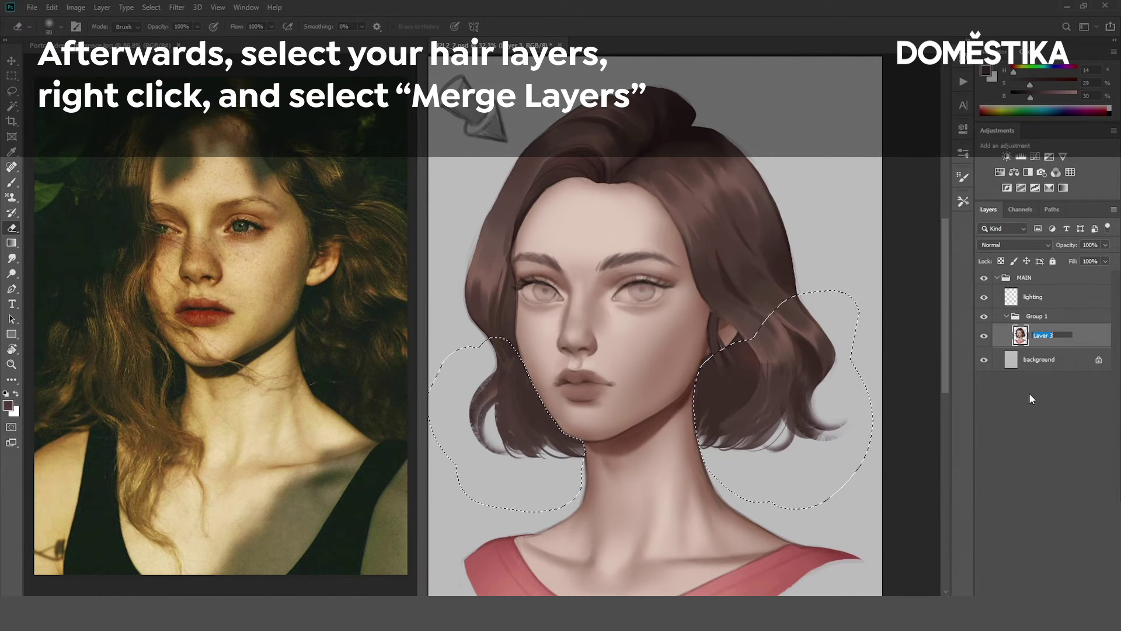
type("portrait")
key("Return")
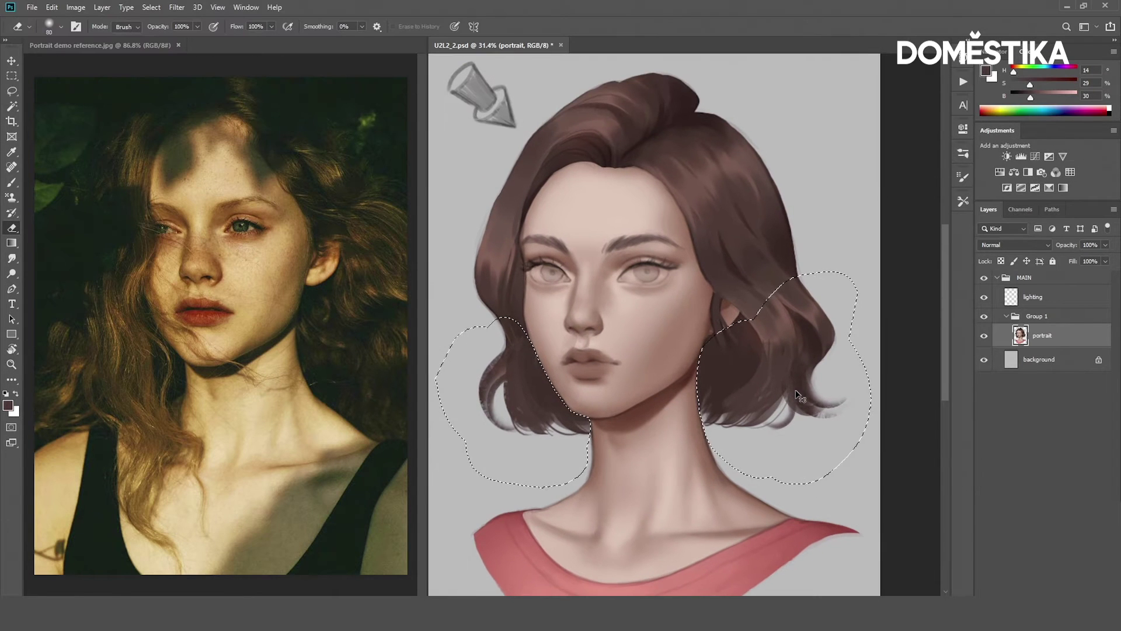
Set the Brush tool's Shape Dynamics minimum diameter to 0%
scroll(800, 397, "down", 2)
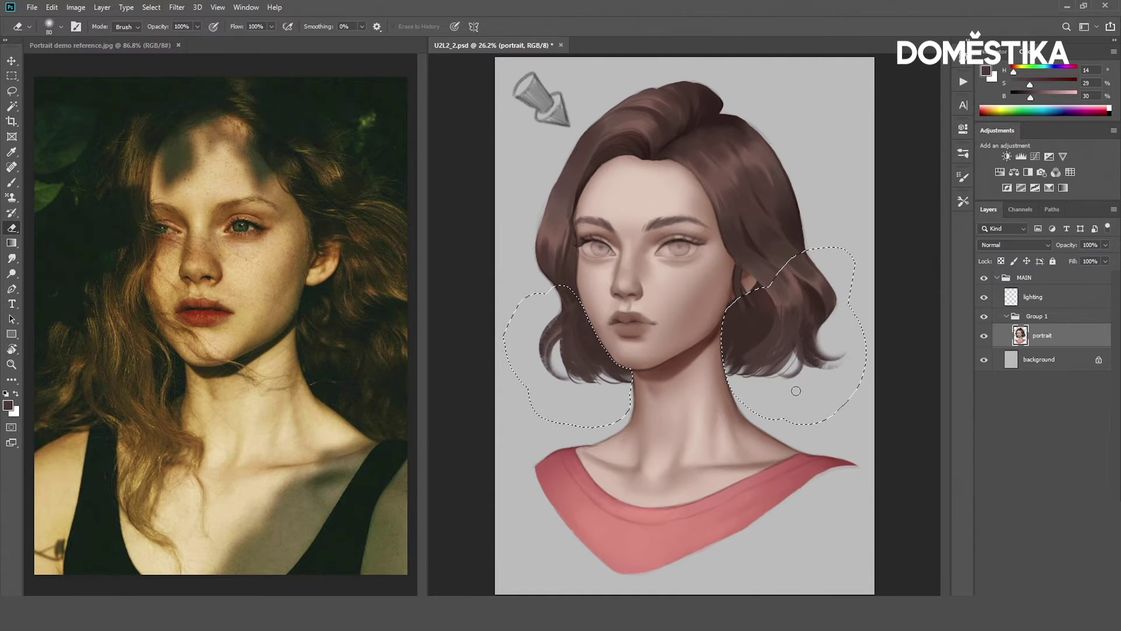
left_click(962, 178)
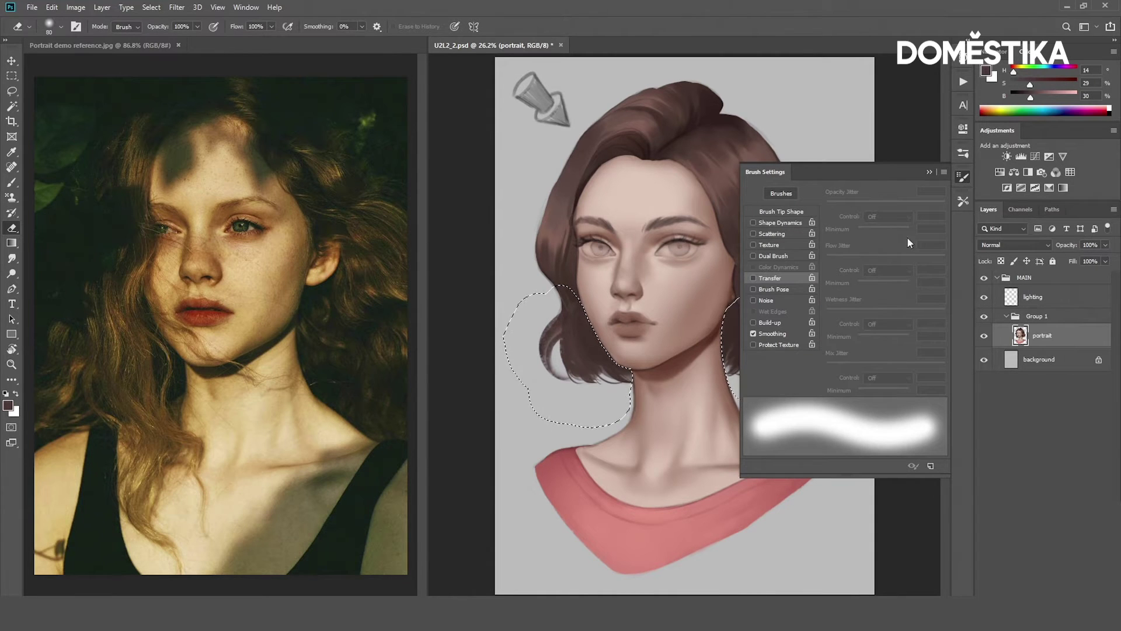
left_click(12, 182)
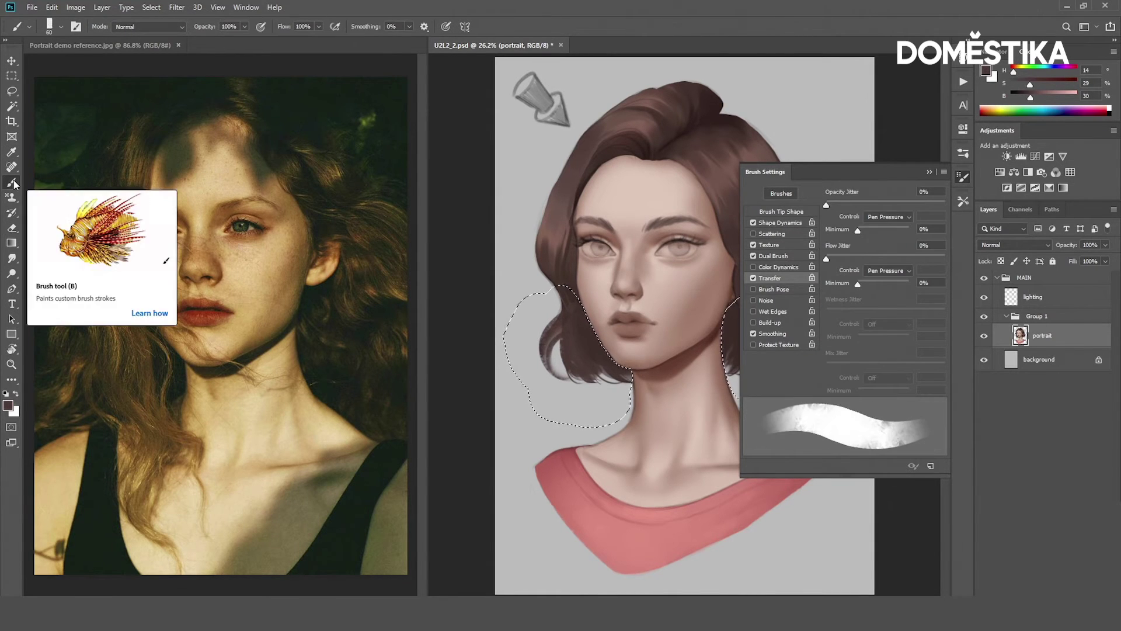
left_click(783, 223)
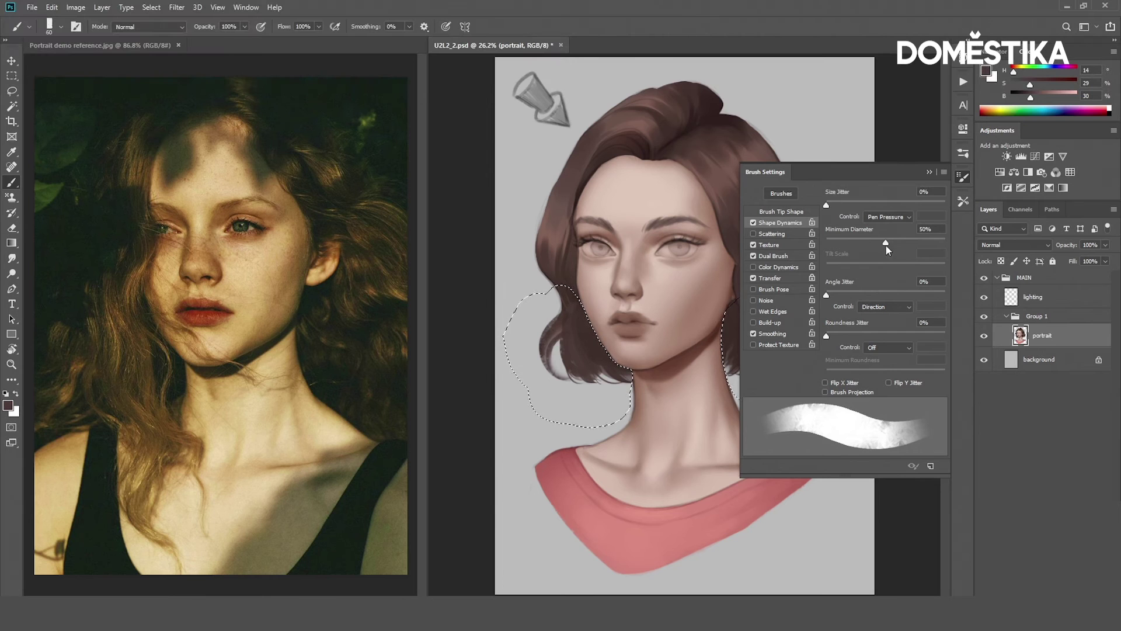
mouse_move(884, 244)
left_mouse_down()
mouse_move(819, 244)
mouse_move(930, 236)
mouse_move(820, 244)
mouse_move(888, 253)
left_mouse_up()
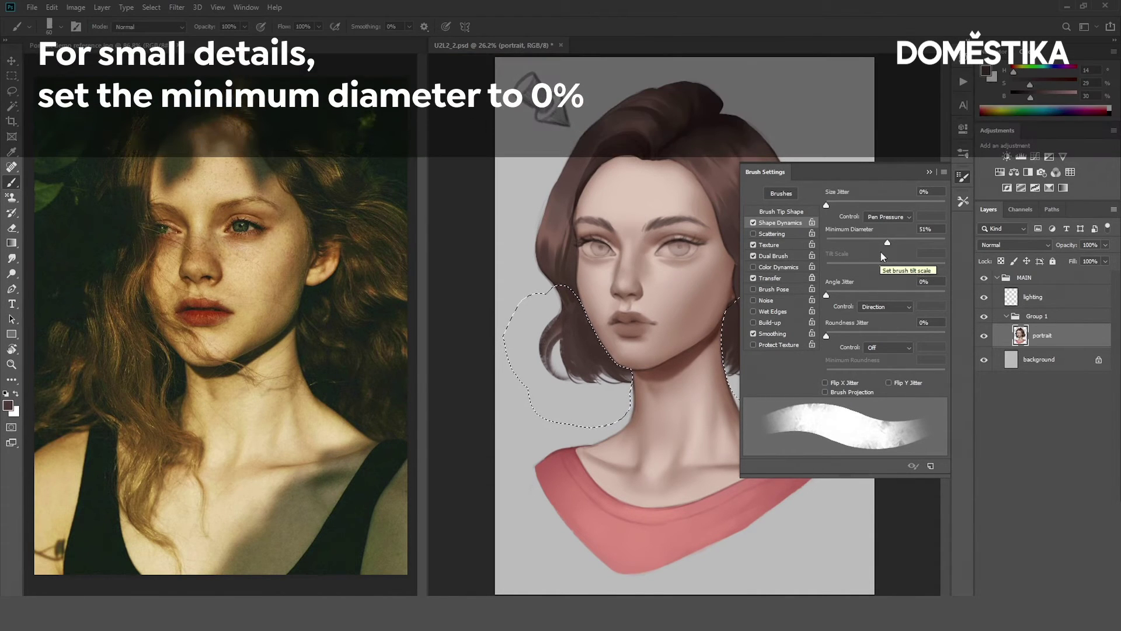
left_click_drag(887, 245, 825, 245)
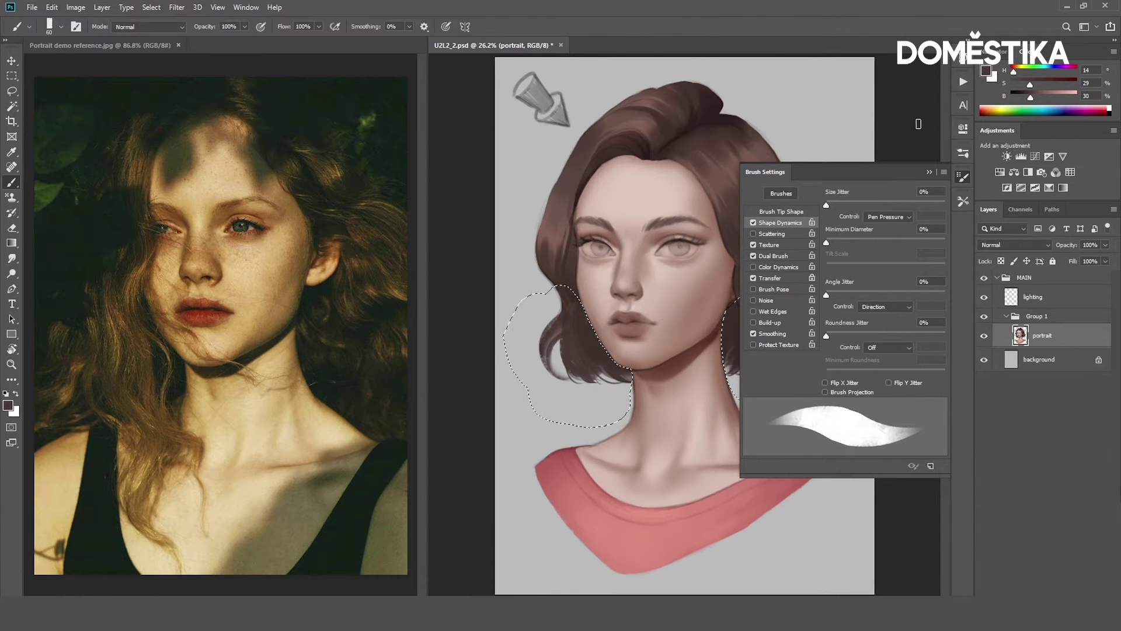
left_click(929, 172)
Deselect the hair selection and paint a thin dark strand in the hair beside the ear
key("z")
left_click_drag(803, 305, 820, 306)
key("b")
scroll(862, 286, "up", 3)
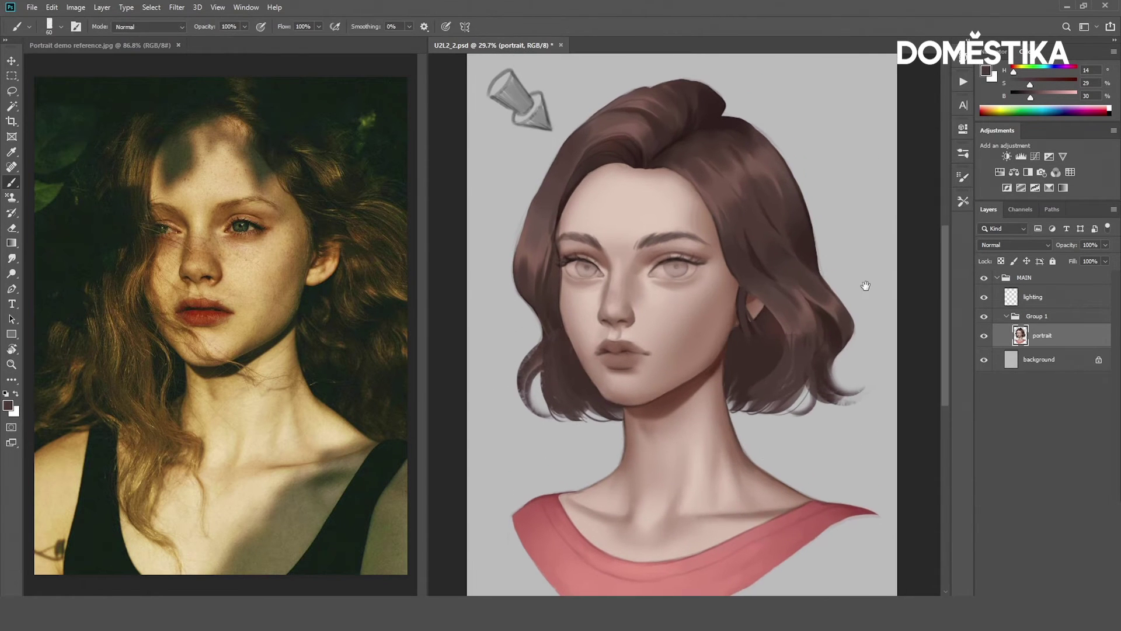
key("ctrl+d")
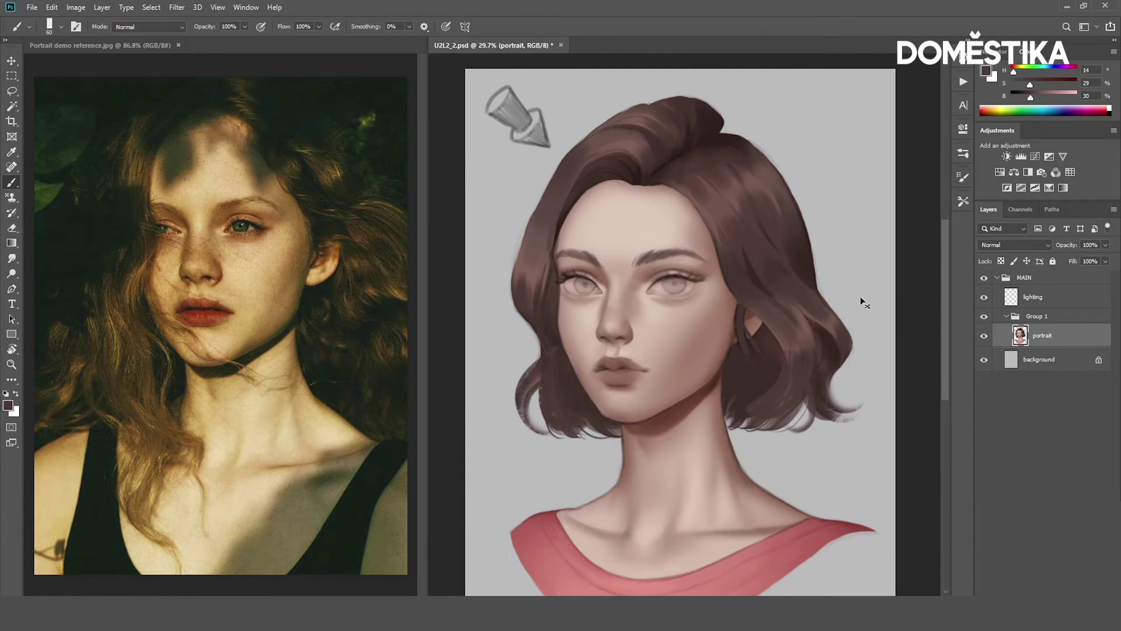
scroll(801, 314, "up", 1)
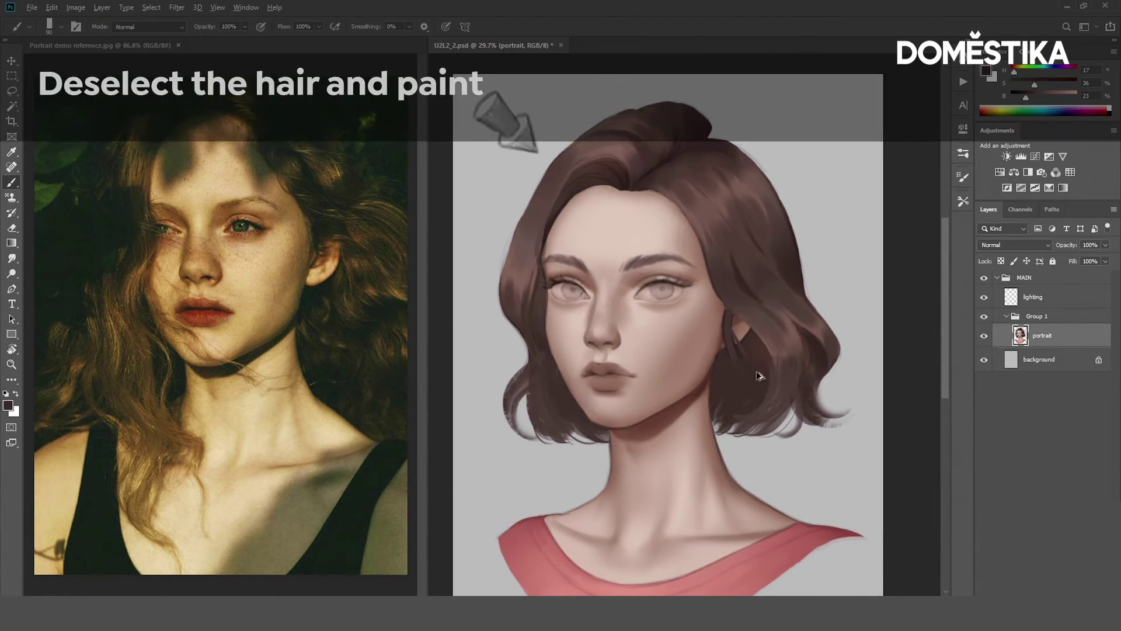
left_click_drag(806, 321, 773, 355)
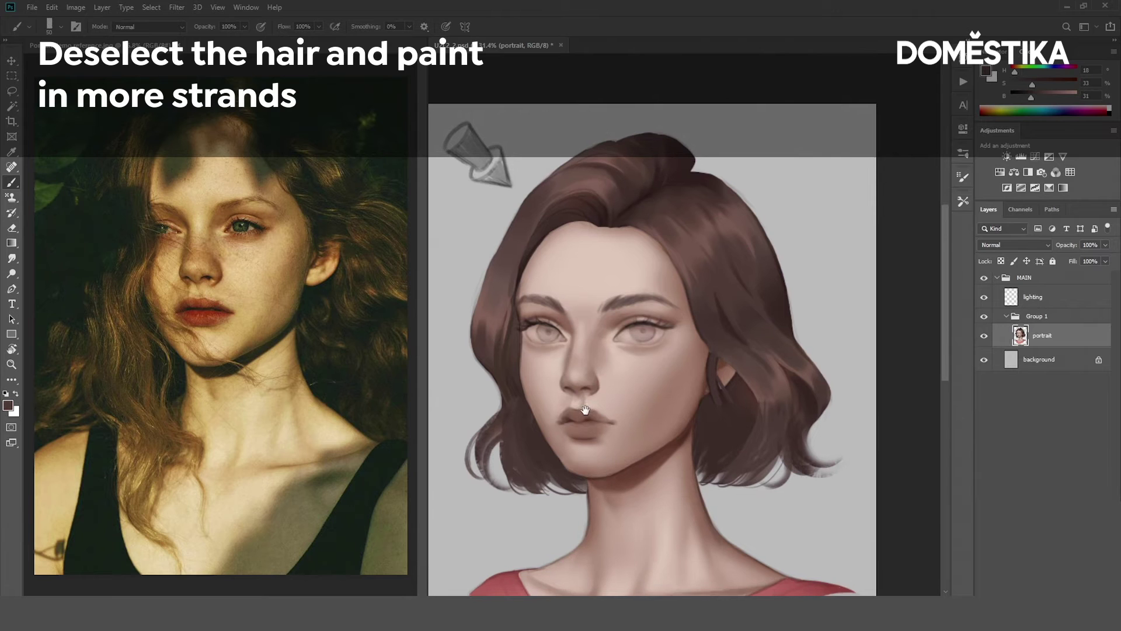
Extend the tip of the outer curl on the portrait's right side with thin strands in a sampled hair color
left_click_drag(826, 422, 827, 423)
left_click(797, 462, "alt")
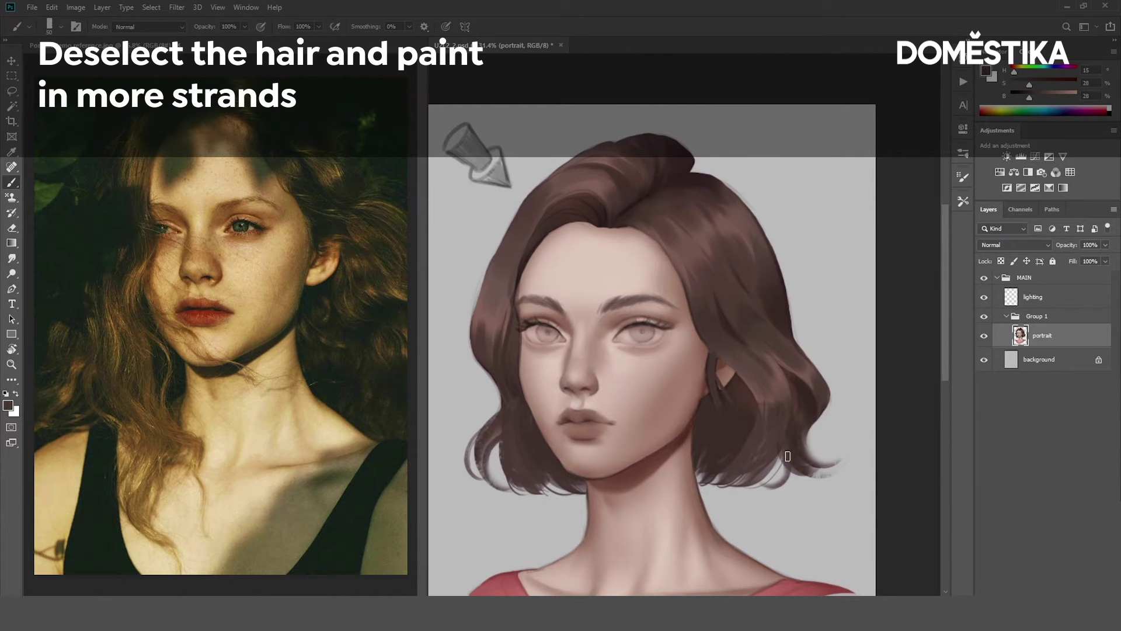
mouse_move(796, 463)
left_mouse_down()
mouse_move(829, 476)
mouse_move(839, 466)
left_mouse_up()
key("bracketleft")
Paint broader strands through the hair ends below the ear in a sampled hair brown with an enlarged brush
left_click(747, 417, "alt")
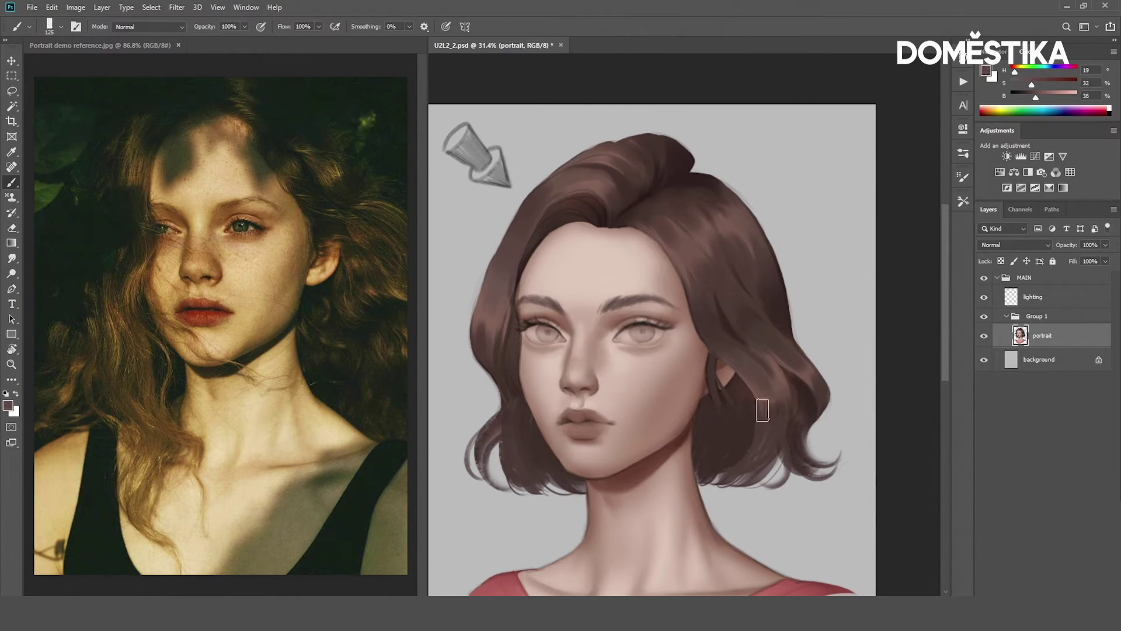
key("bracketright")
key("bracketright")
key("bracketright")
key("bracketright")
left_click_drag(621, 257, 614, 271)
Deepen the hair along the hairline in a sampled dark brown and paint lighter 40 px strands beside the ear
left_click(617, 268, "alt")
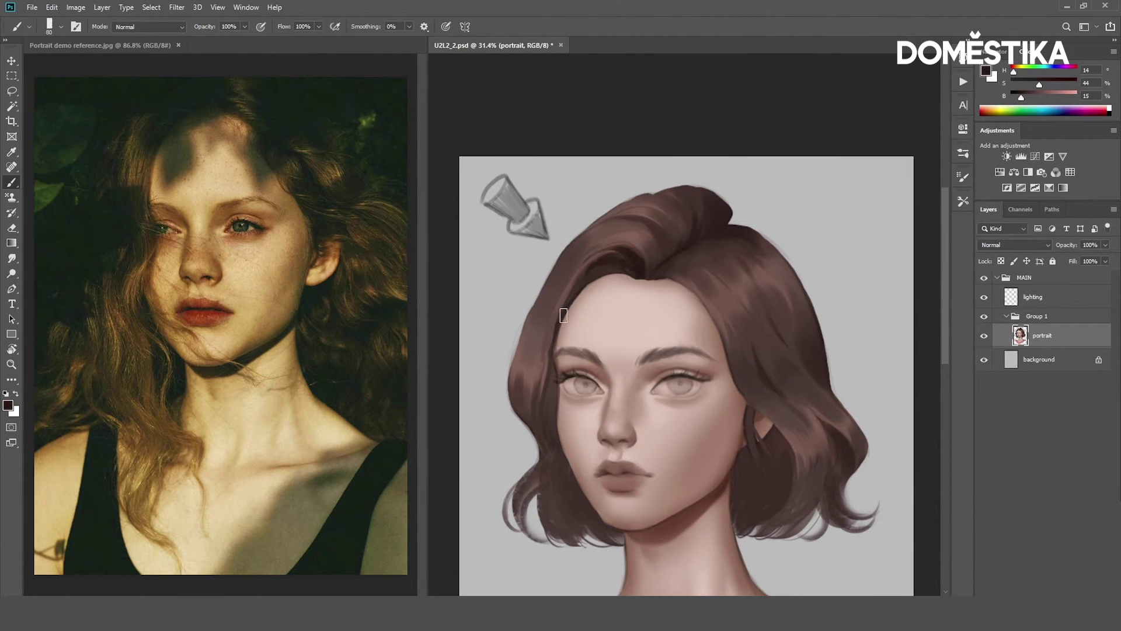
key("bracketright")
key("bracketright")
key("bracketright")
key("bracketright")
key("bracketright")
key("bracketleft")
key("bracketleft")
key("bracketleft")
key("bracketleft")
key("bracketleft")
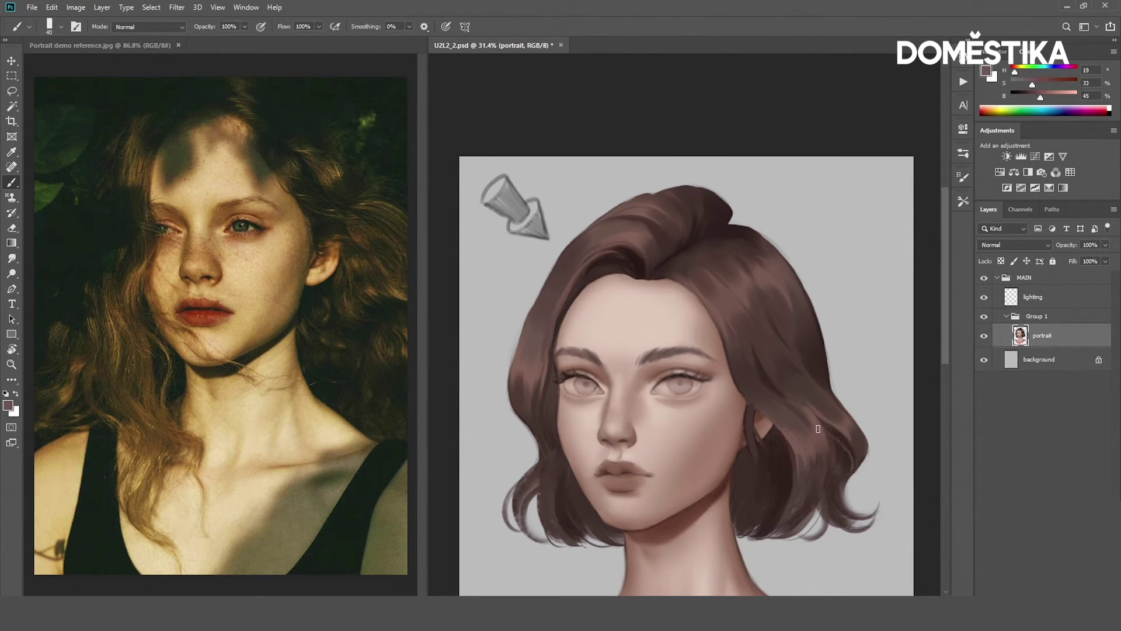
Paint fine strands at the hair ends and along the left outer contour with a 50 px brush in sampled hair colors
left_click(747, 467, "alt")
scroll(746, 467, "down", 3)
left_click(722, 317, "alt")
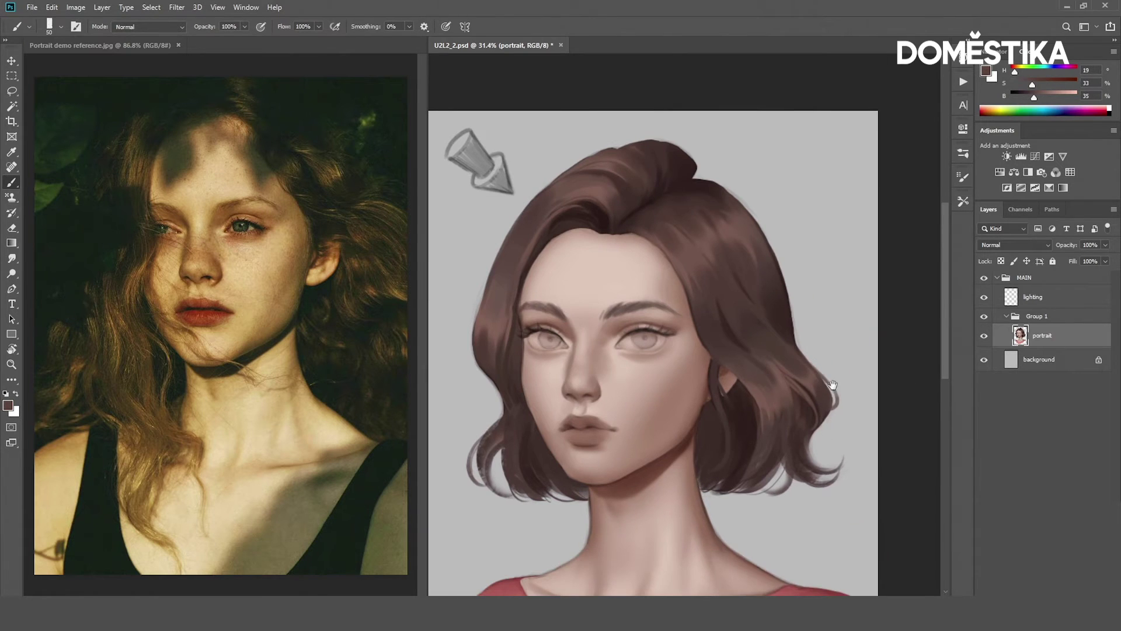
scroll(723, 318, "down", 3)
key("bracketright")
scroll(552, 330, "up", 3)
key("bracketleft")
key("bracketleft")
key("bracketleft")
key("bracketleft")
left_click(514, 320, "alt")
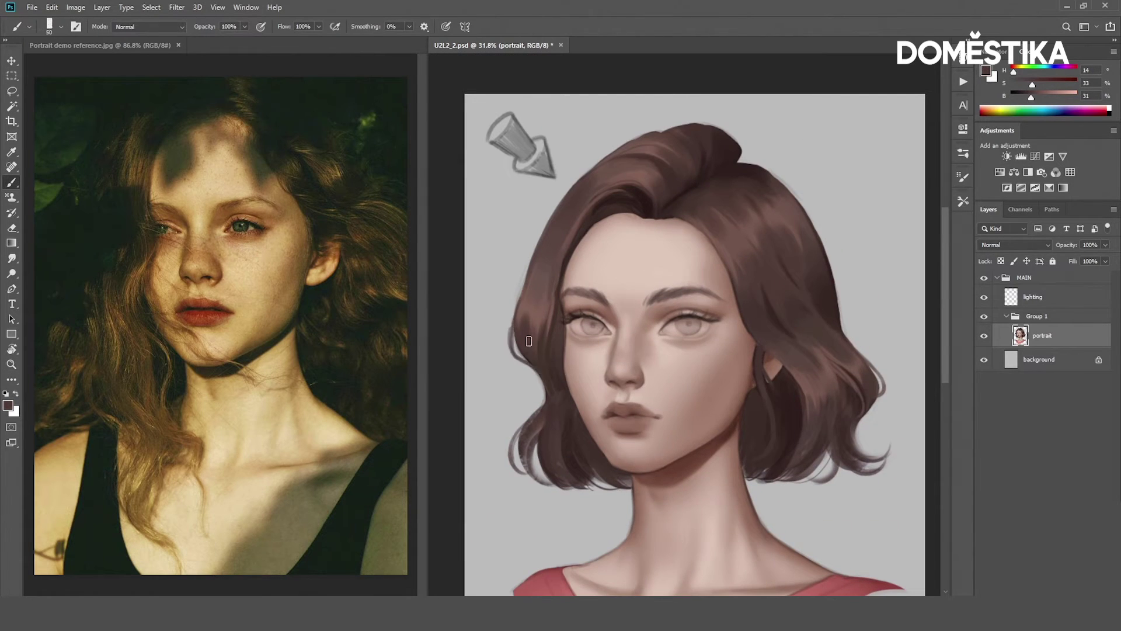
Paint loose flyaway strands around the crown with a 50 px brush in a sampled dark hair brown
scroll(529, 350, "up", 2)
left_click(742, 356, "alt")
scroll(728, 199, "up", 1)
left_click(728, 199, "alt")
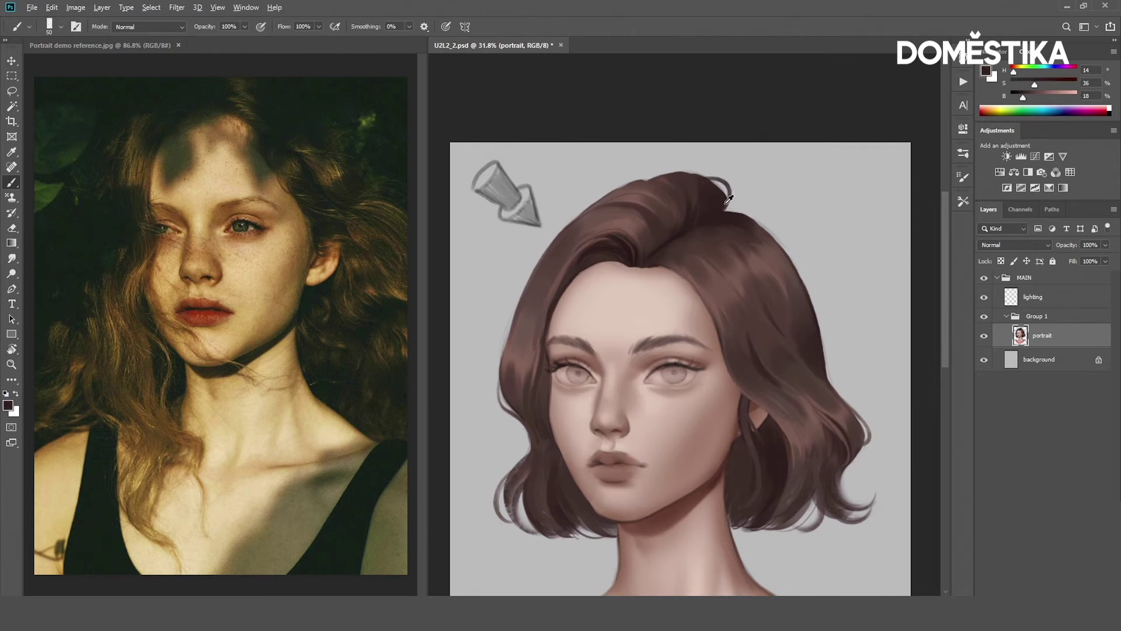
left_click_drag(728, 200, 665, 174)
left_click(771, 236, "alt")
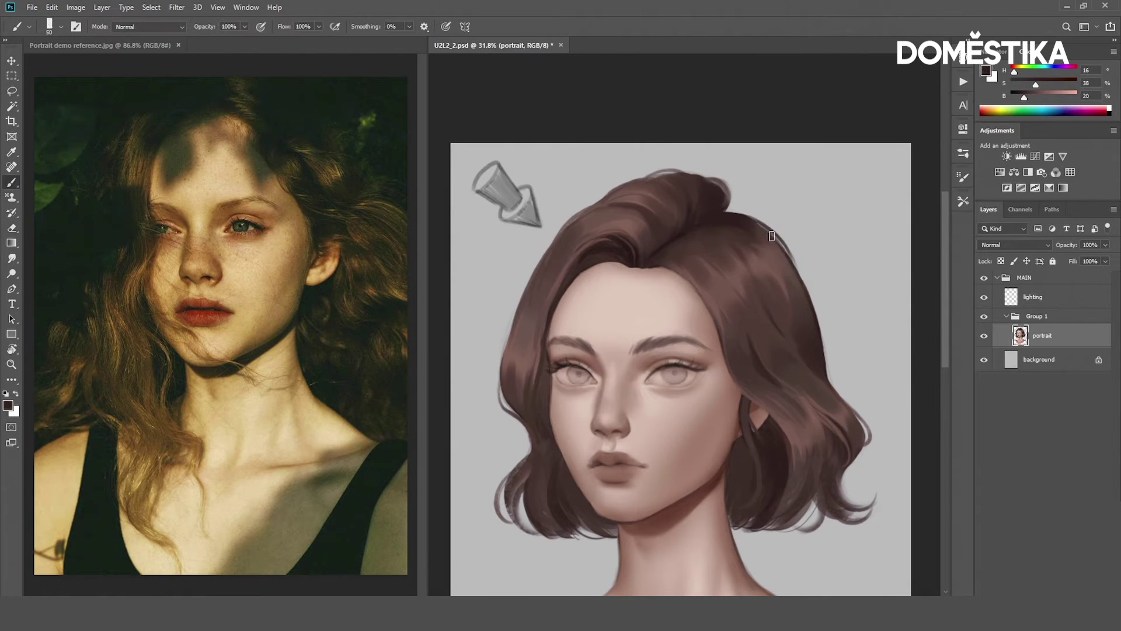
Add thin 40 px strands along the outer contour on the hair's right side in sampled hair colors
key("bracketleft")
left_click(829, 356, "alt")
left_click_drag(832, 318, 841, 408)
left_click_drag(694, 316, 683, 293)
left_click(747, 382, "alt")
left_click_drag(758, 303, 757, 288)
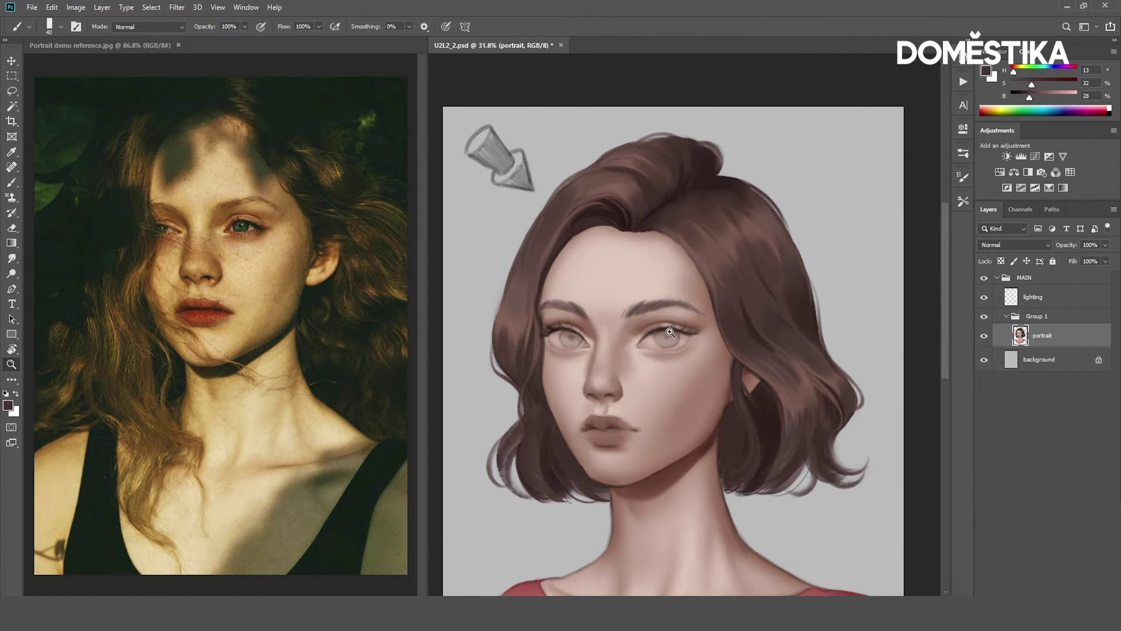
Paint upper and lower eyelashes on both eyes with a small brush in a sampled dark brown
left_click_drag(669, 324, 692, 304)
key("bracketleft")
key("bracketleft")
key("bracketleft")
left_click(692, 304, "alt")
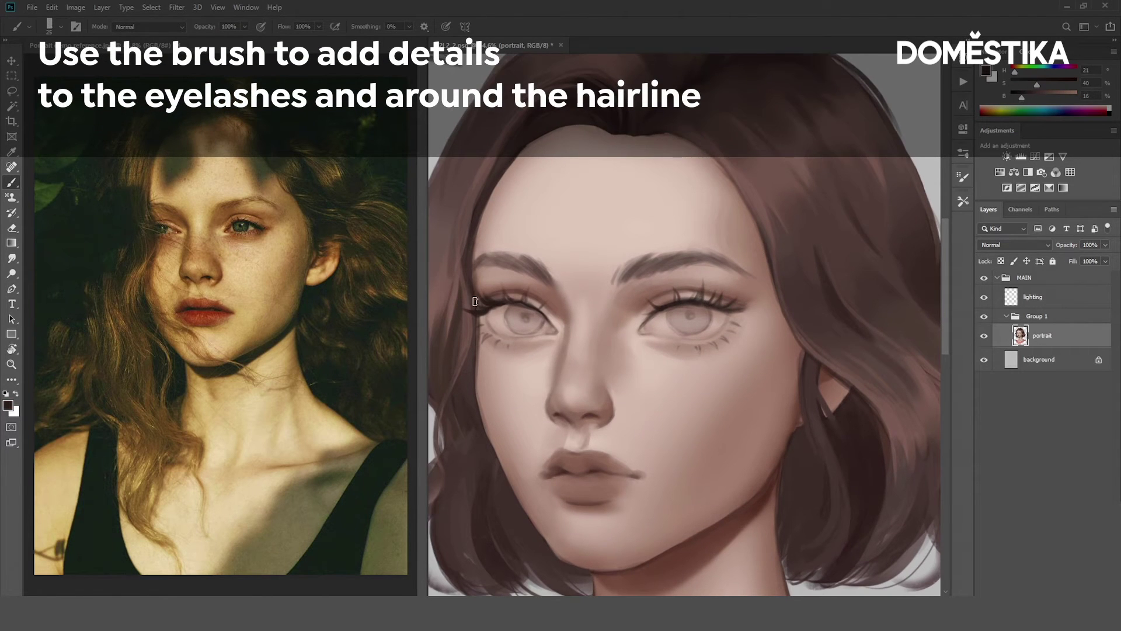
left_click_drag(778, 413, 786, 401)
Paint more strands over the crown and hair ends with an enlarged brush in sampled hair colors
key("ctrl+minus")
left_click(762, 257, "alt")
key("ctrl+plus")
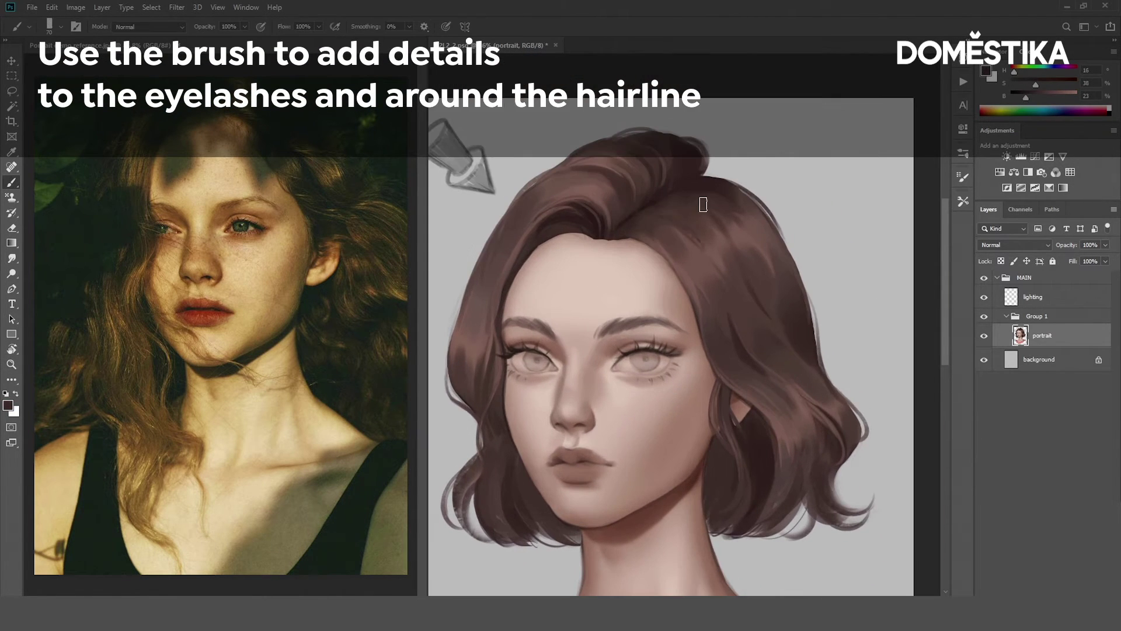
key("bracketright")
key("bracketright")
key("bracketright")
key("bracketright")
key("bracketright")
left_click(724, 496, "alt")
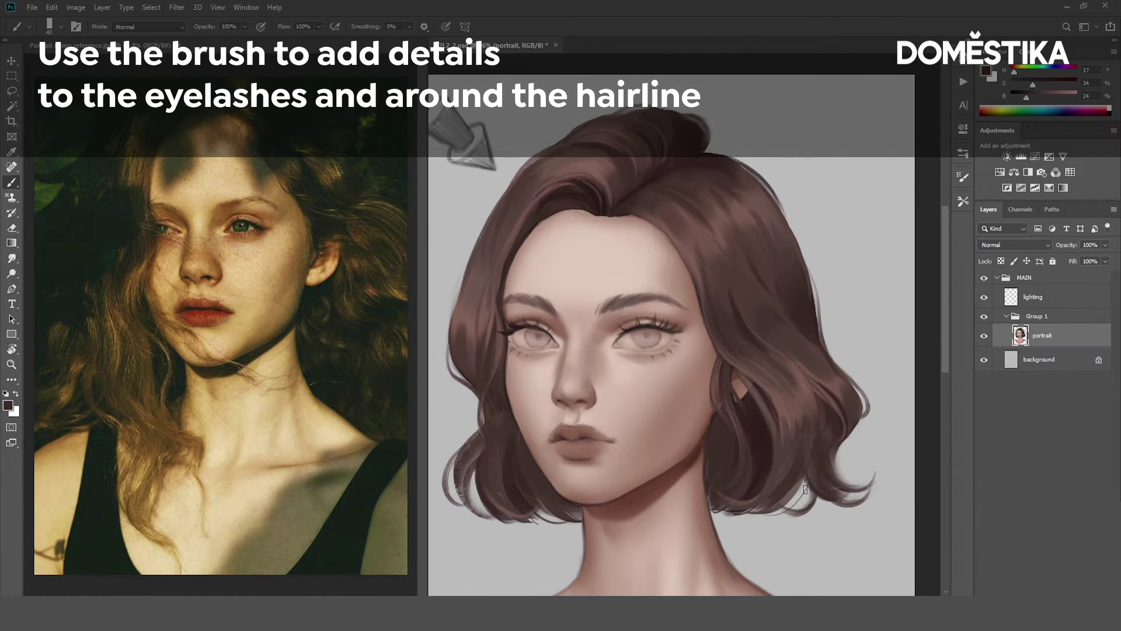
left_click_drag(783, 402, 829, 404)
Paint fine hairs along the forehead hairline with a 40 px brush, sampling hair and skin colors
key("ctrl+plus")
key("bracketleft")
key("bracketleft")
key("bracketleft")
key("bracketleft")
key("bracketleft")
key("bracketleft")
left_click(609, 241, "alt")
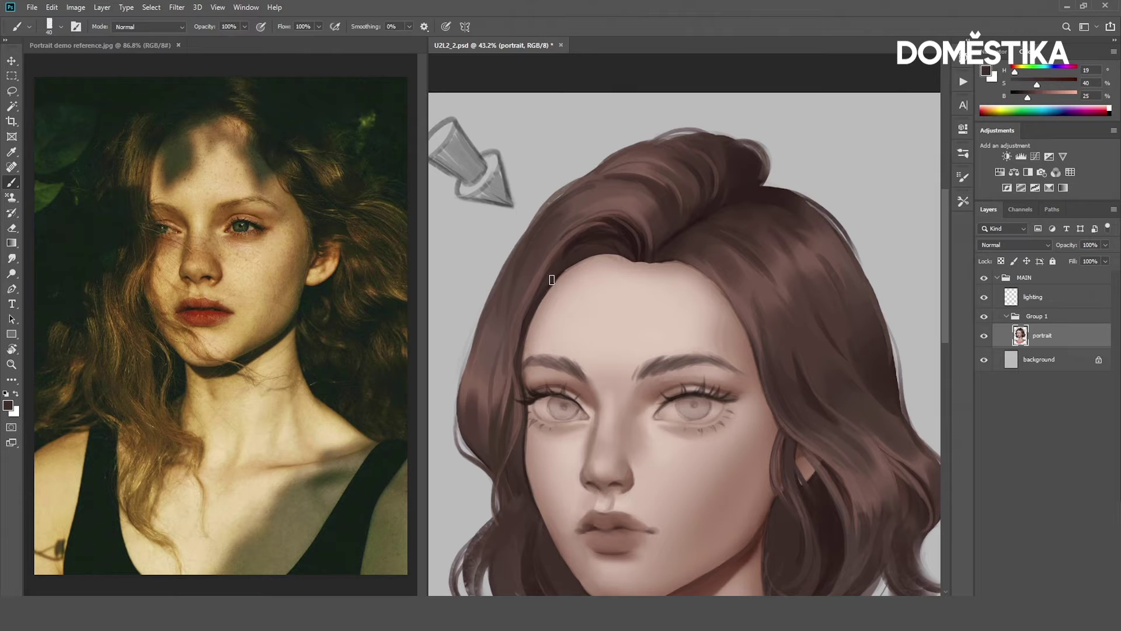
left_click(625, 248, "alt")
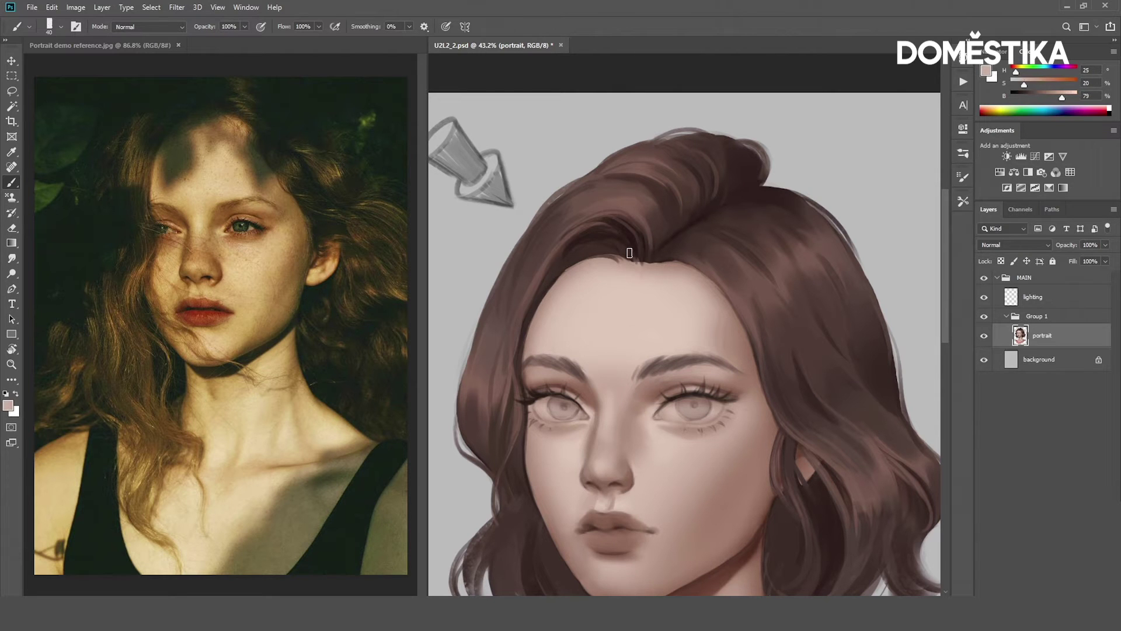
Refine the strands on the hair's right side with a 40 px brush in sampled dark and light browns
key("ctrl+minus")
scroll(850, 371, "up", 3)
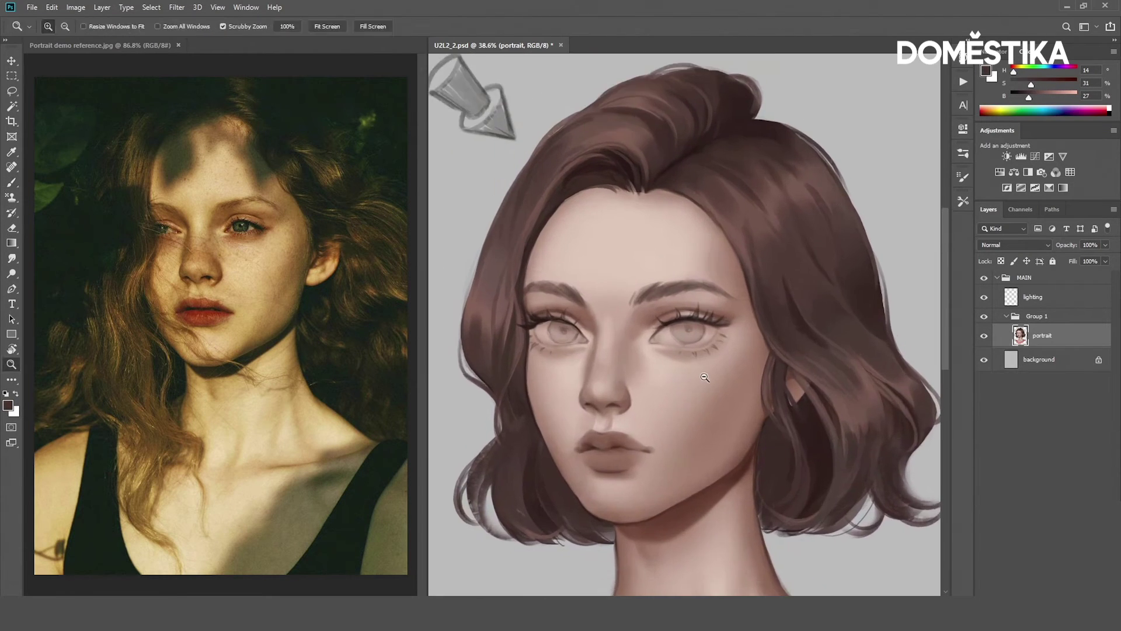
scroll(508, 260, "down", 2)
left_click(835, 380, "alt")
scroll(835, 381, "right", 1)
left_click(768, 302, "alt")
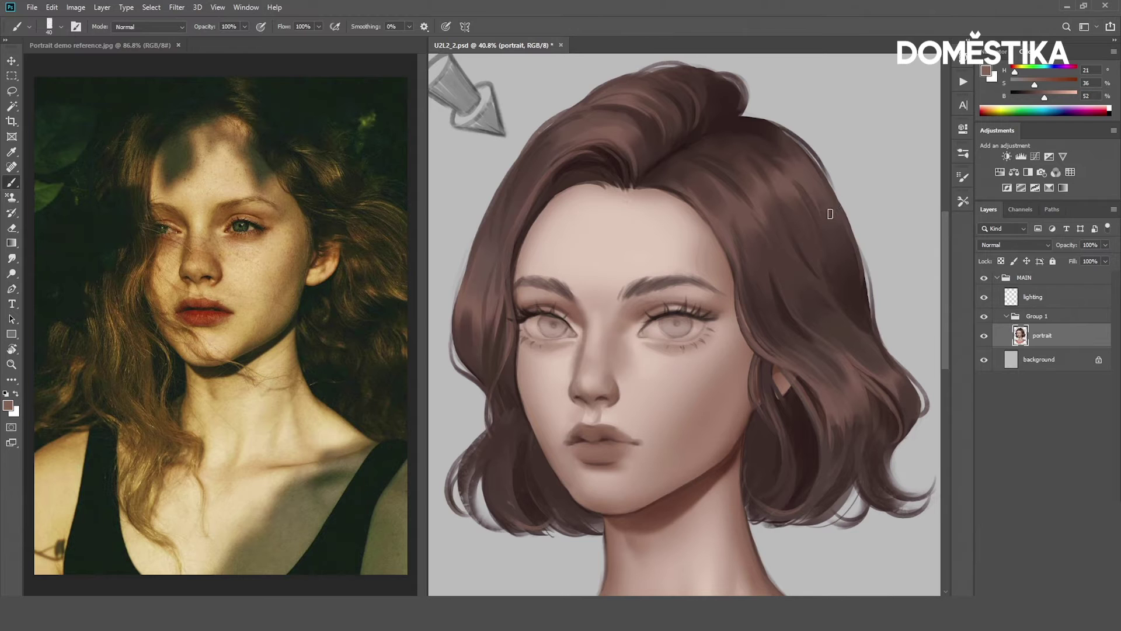
left_click_drag(830, 214, 842, 213)
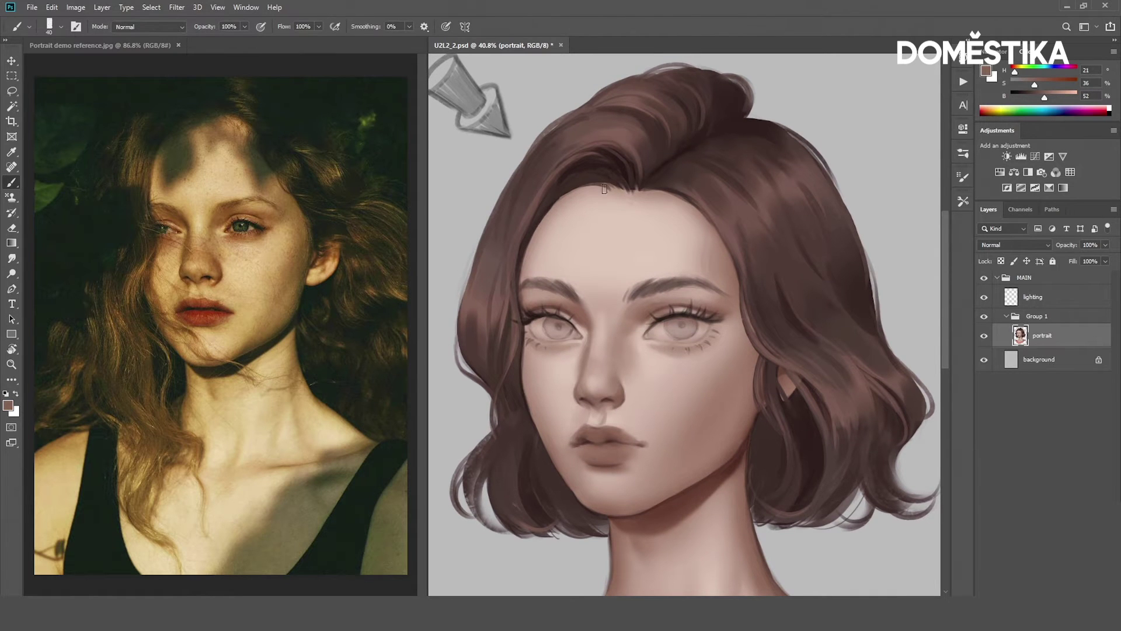
Choose the soft round brush at 200 px and mix a darker sampled skin color with 38% saturation and 60% brightness
left_click(61, 27)
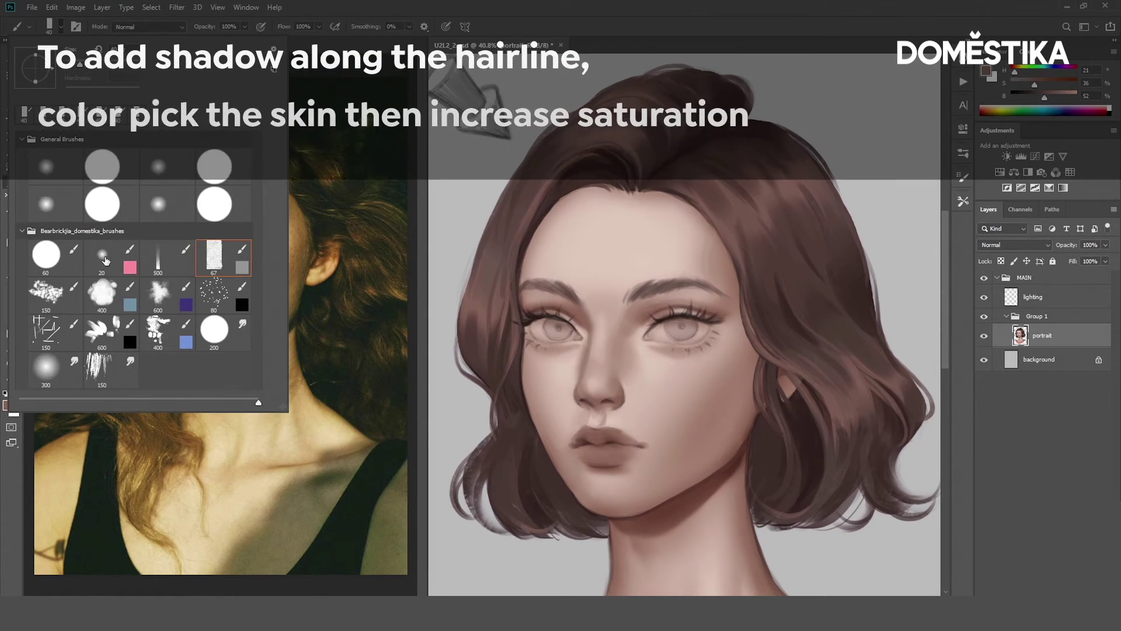
left_click(105, 260)
left_click(61, 33)
scroll(728, 293, "down", 1)
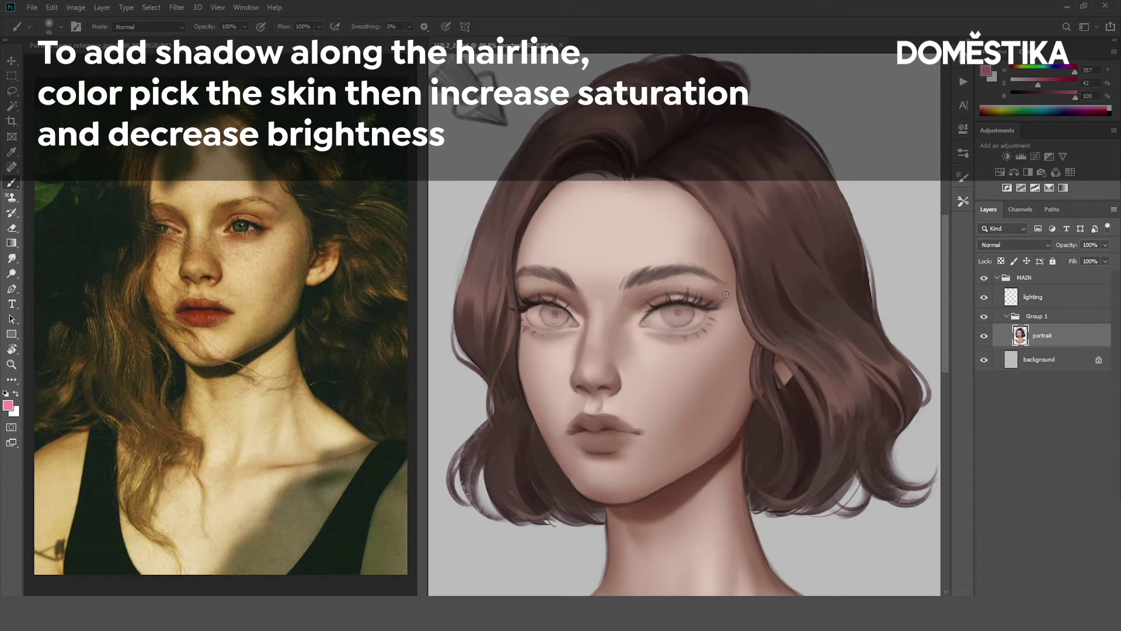
key("bracketright")
key("bracketright")
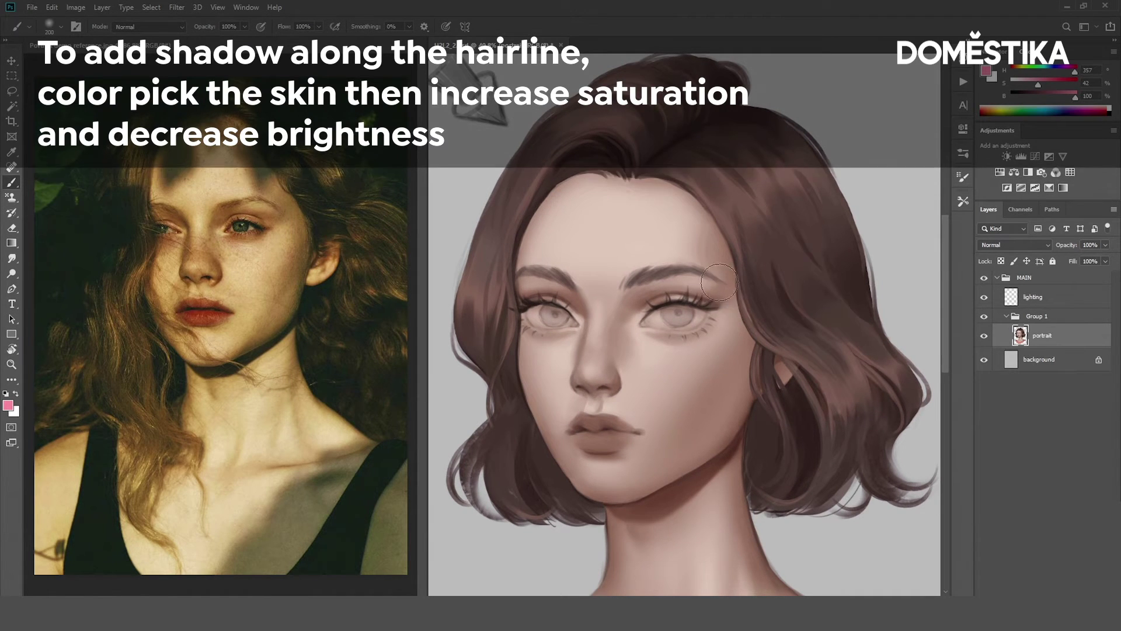
left_click(681, 374, "alt")
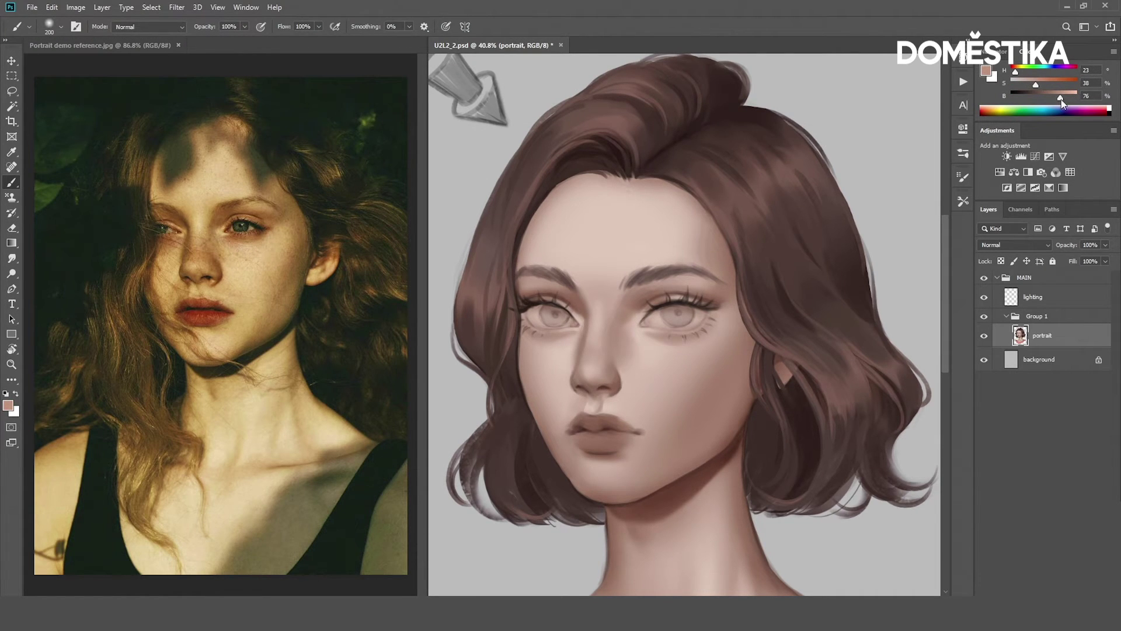
left_click_drag(1059, 98, 1050, 97)
Set the brush to Multiply mode at 50% opacity and paint soft shadow along the forehead hairline and parting
left_click(149, 26)
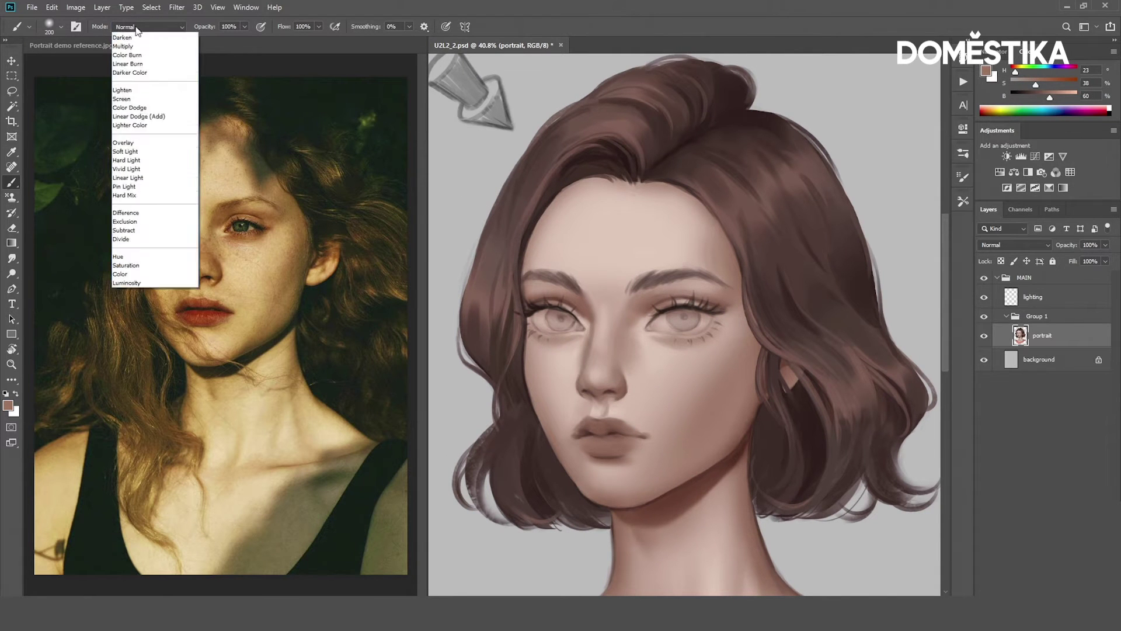
left_click(142, 93)
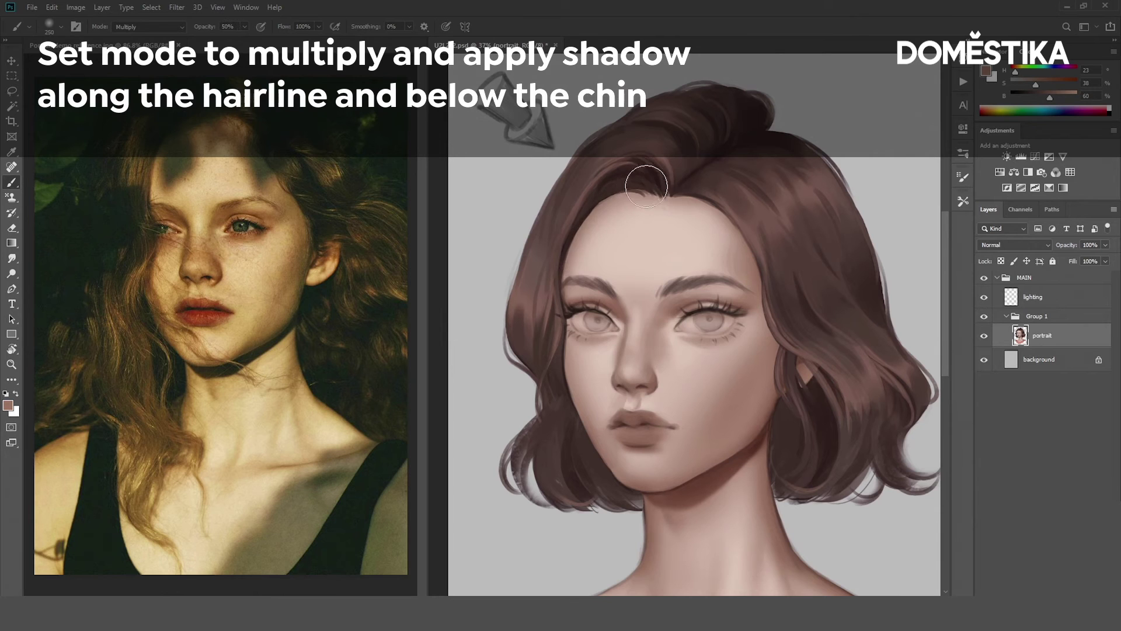
mouse_move(575, 257)
left_mouse_down()
mouse_move(659, 184)
mouse_move(654, 203)
mouse_move(560, 274)
left_mouse_up()
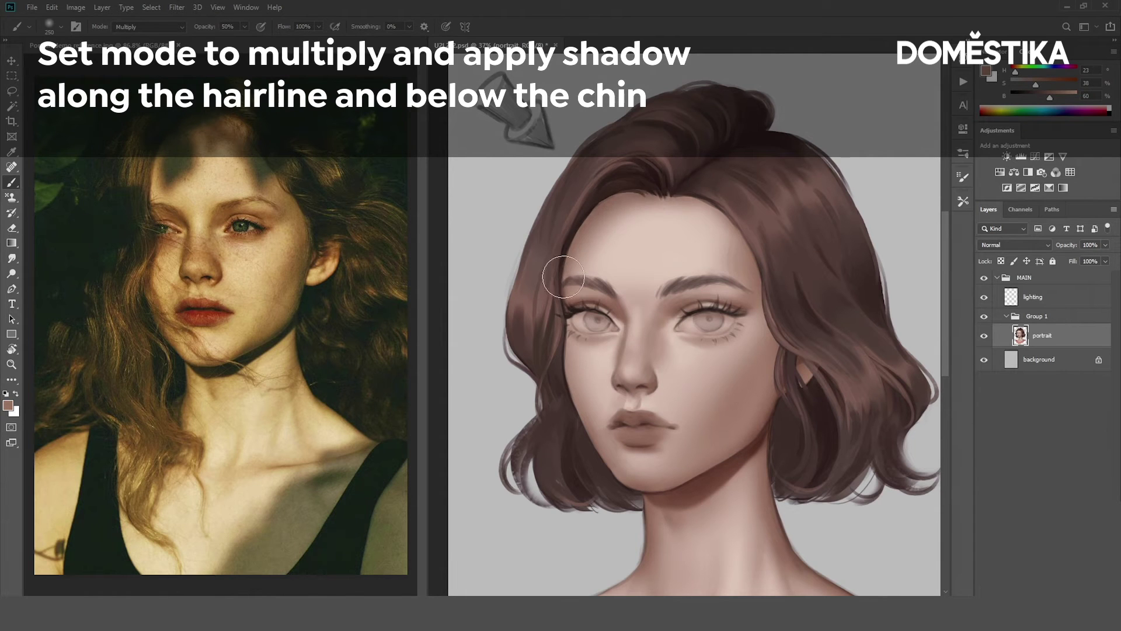
key("bracketleft")
key("bracketleft")
left_click_drag(648, 192, 687, 172)
Deepen the multiply shadow where the hair meets both sides of the face with a 100 px brush
key("bracketleft")
key("bracketleft")
key("bracketleft")
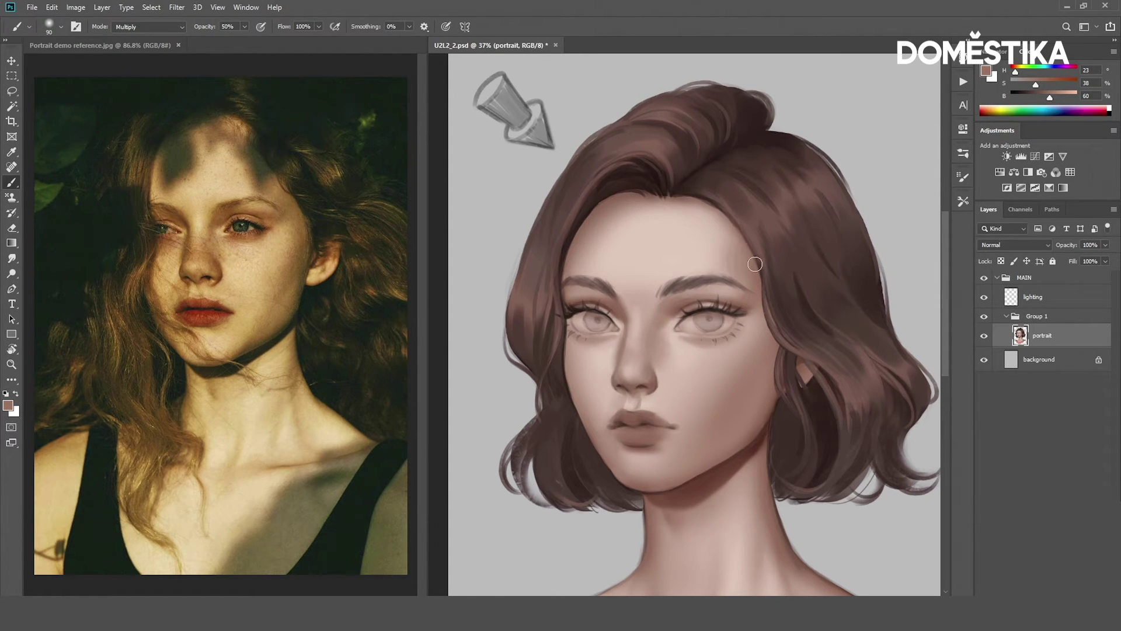
key("bracketright")
left_click_drag(772, 342, 762, 420)
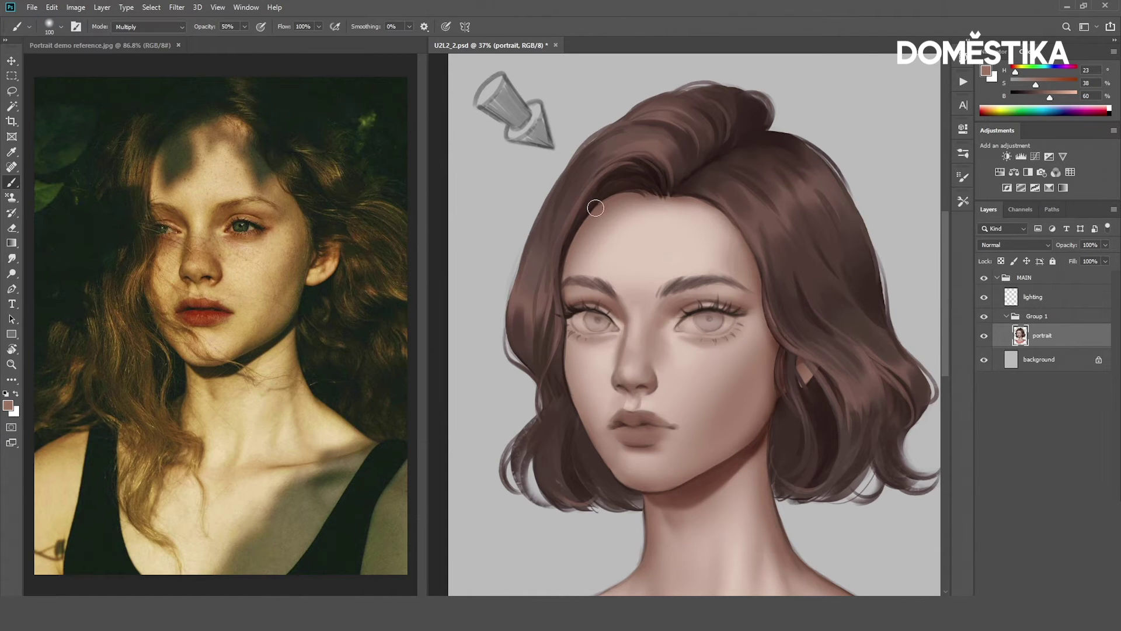
left_click_drag(569, 280, 565, 403)
left_click_drag(761, 350, 759, 222)
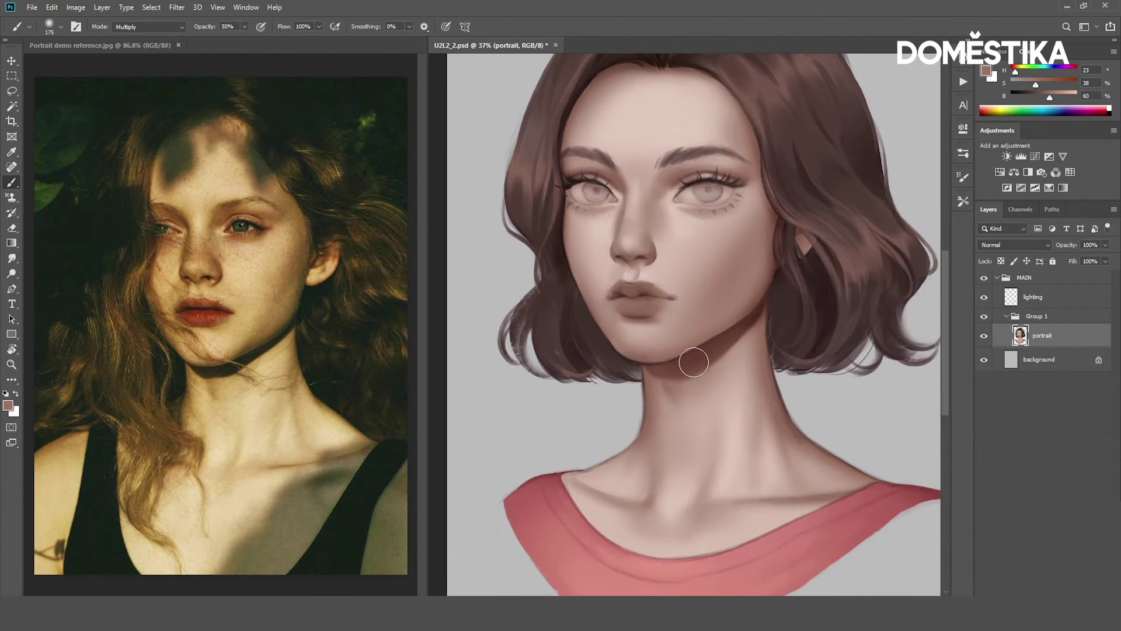
Paint a broad multiply shadow on the neck below the chin with the brush enlarged to 200 px
key("bracketright")
key("bracketright")
key("bracketright")
key("bracketright")
left_click_drag(713, 351, 726, 373)
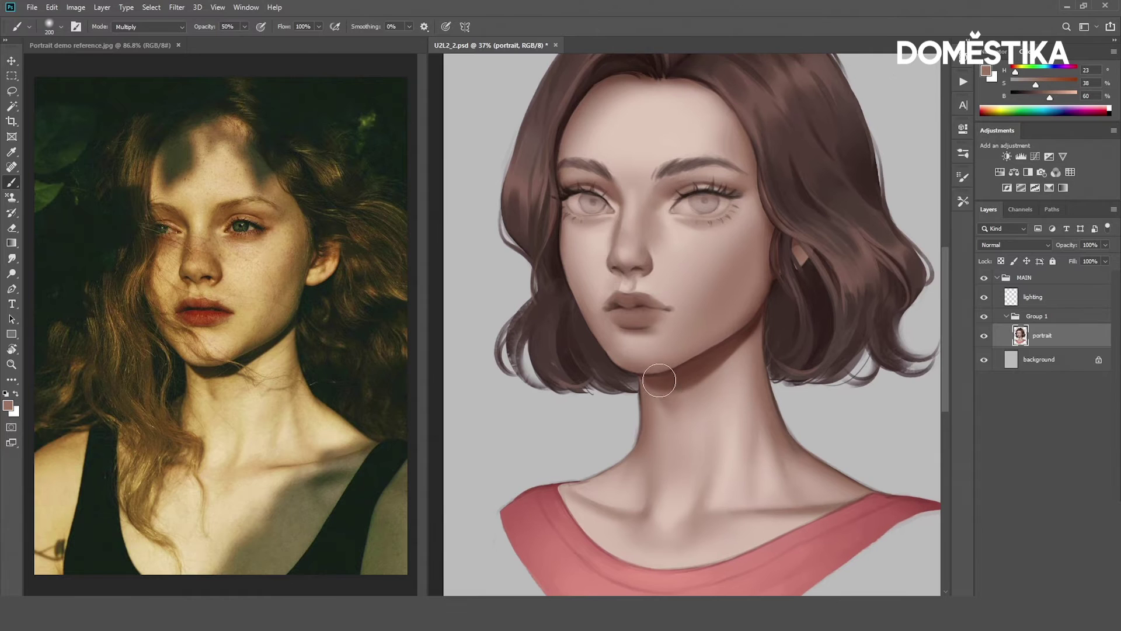
Darken the shadow directly under the jawline with a smaller 125 px brush, then set the brush to 150 px
key("bracketleft")
key("bracketleft")
key("bracketleft")
key("bracketleft")
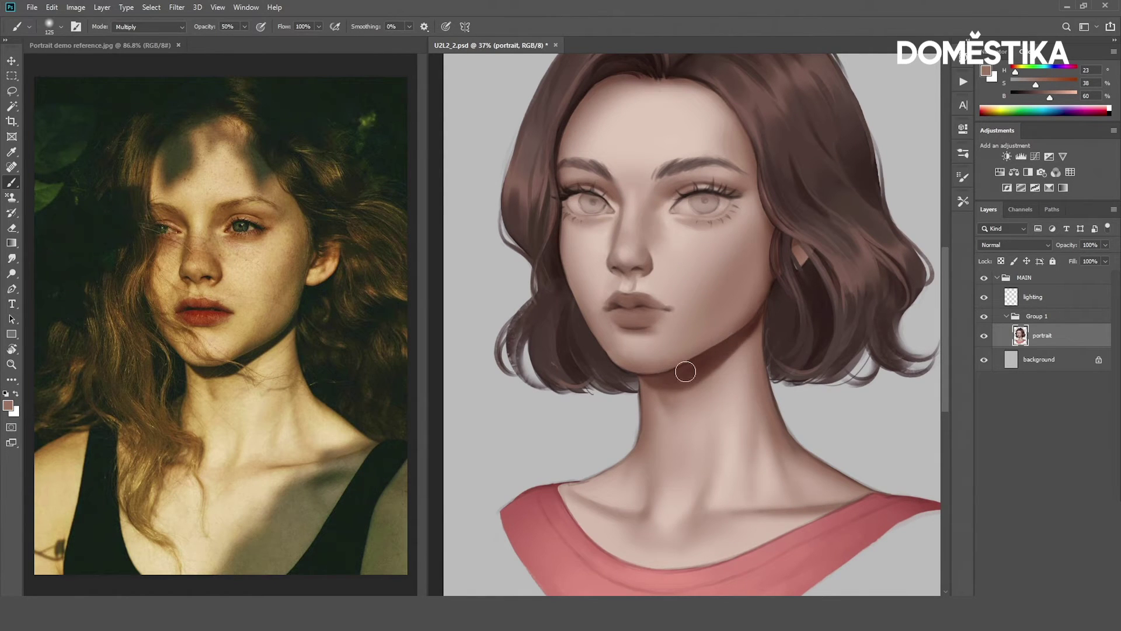
left_click_drag(686, 368, 683, 410)
scroll(794, 283, "down", 4)
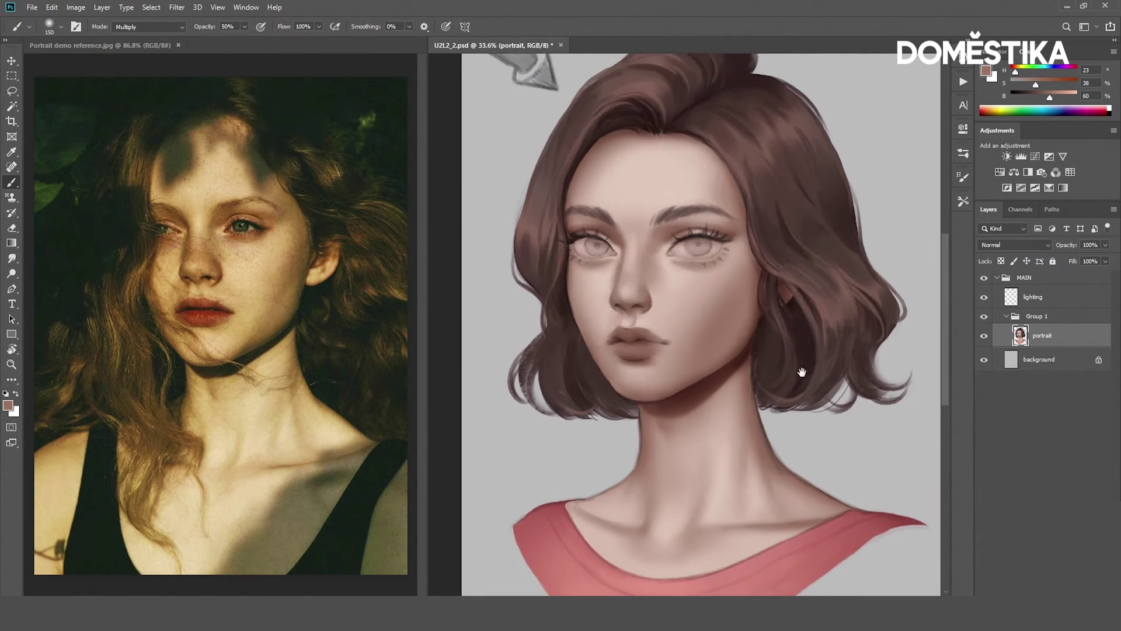
key("bracketright")
key("bracketright")
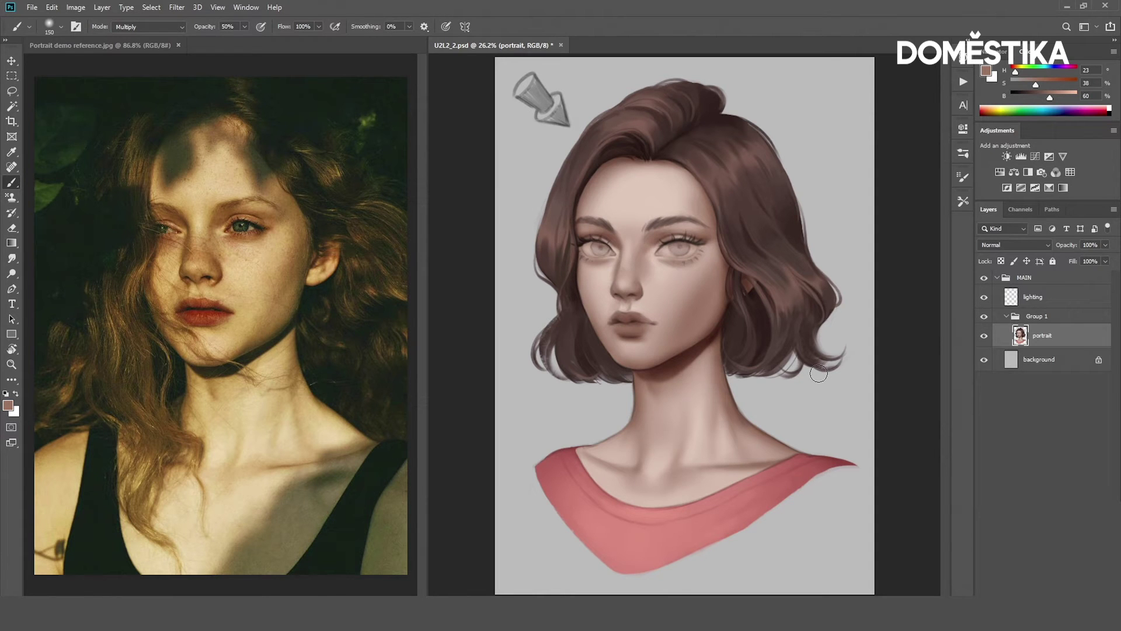
Flip the canvas horizontally to check the portrait's proportions
left_click(76, 7)
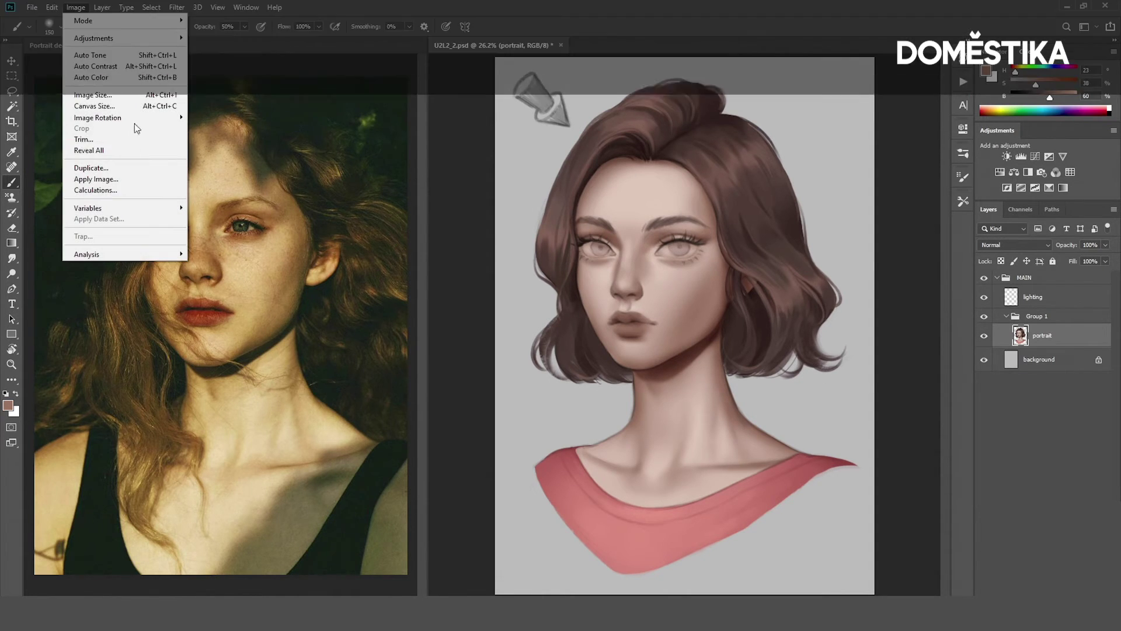
mouse_move(139, 120)
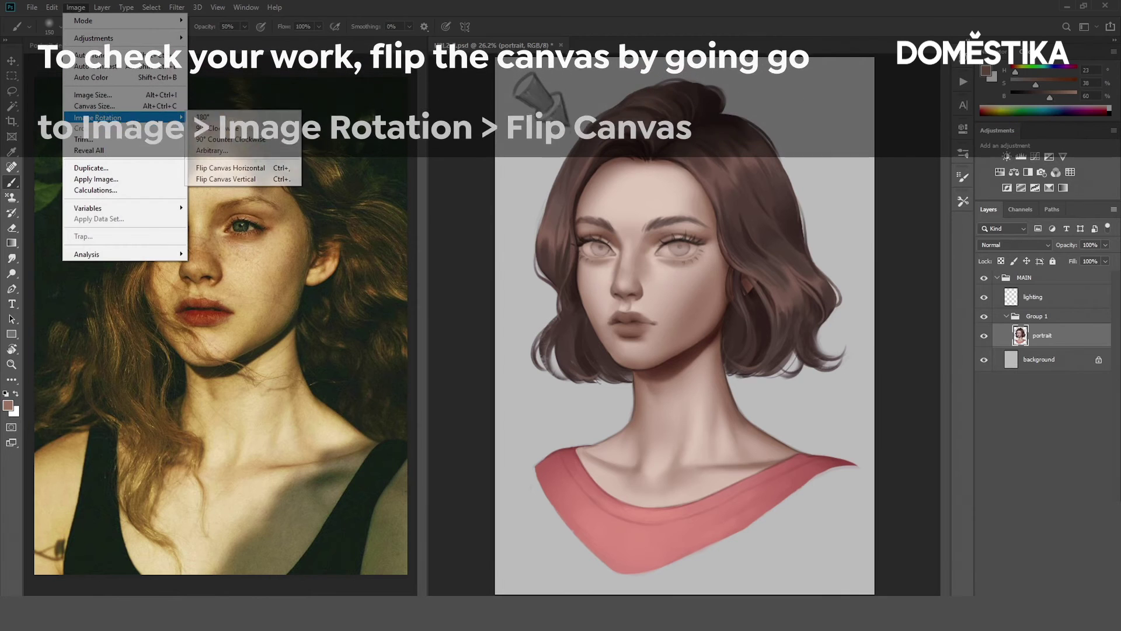
left_click(215, 167)
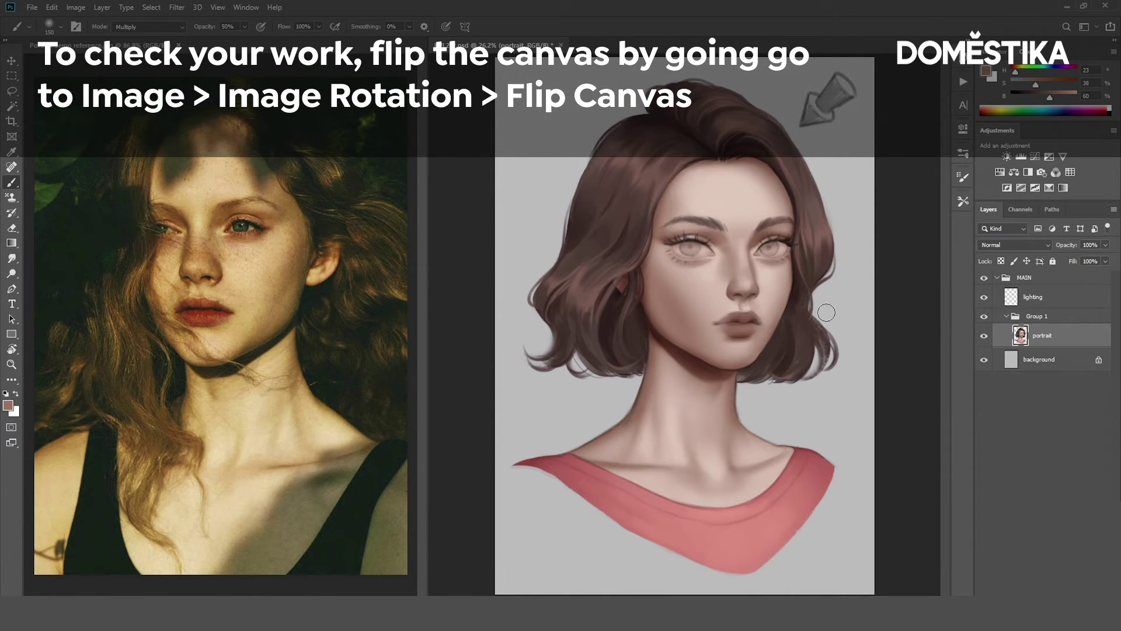
scroll(868, 307, "up", 1)
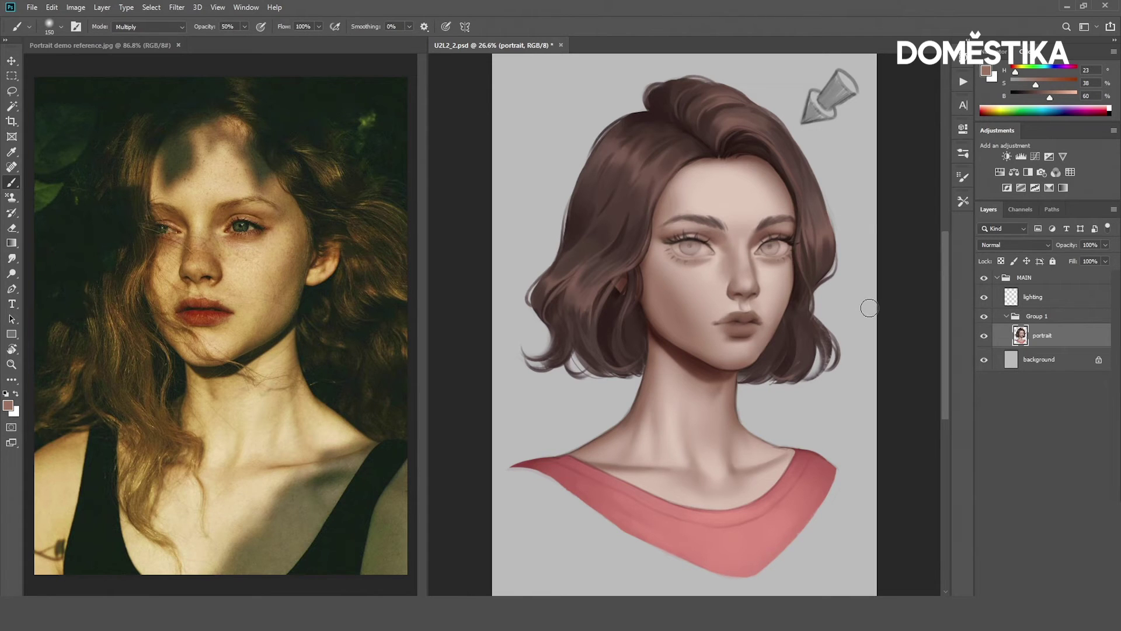
Liquify the portrait layer, using an enlarged Forward Warp brush to nudge the collarbone area and push the hair's right outline outward
left_click(177, 7)
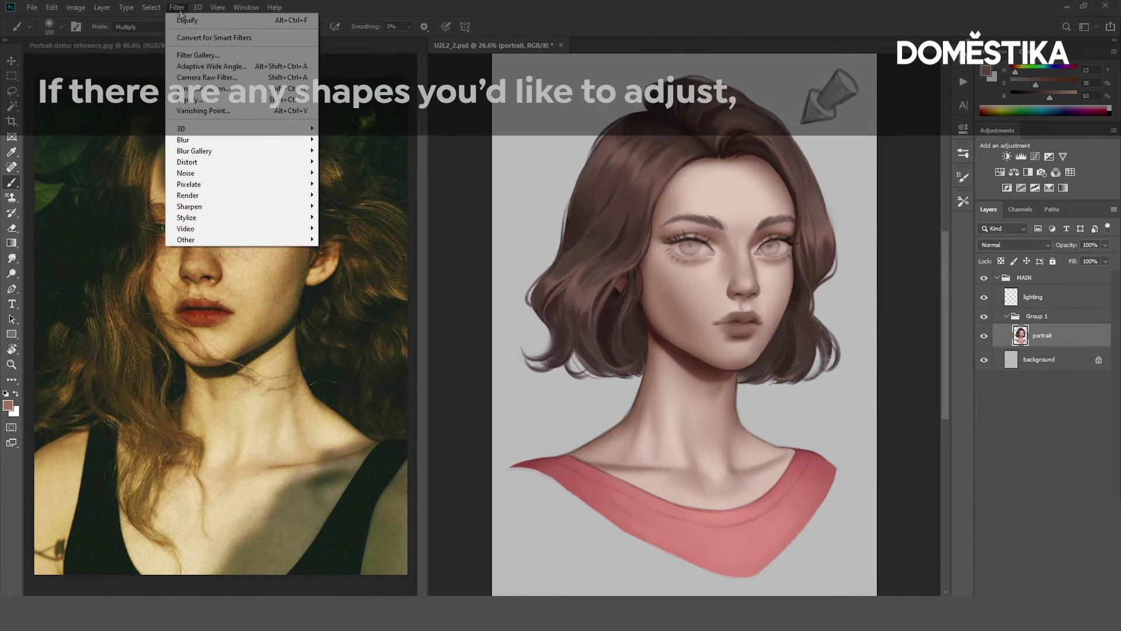
left_click(203, 102)
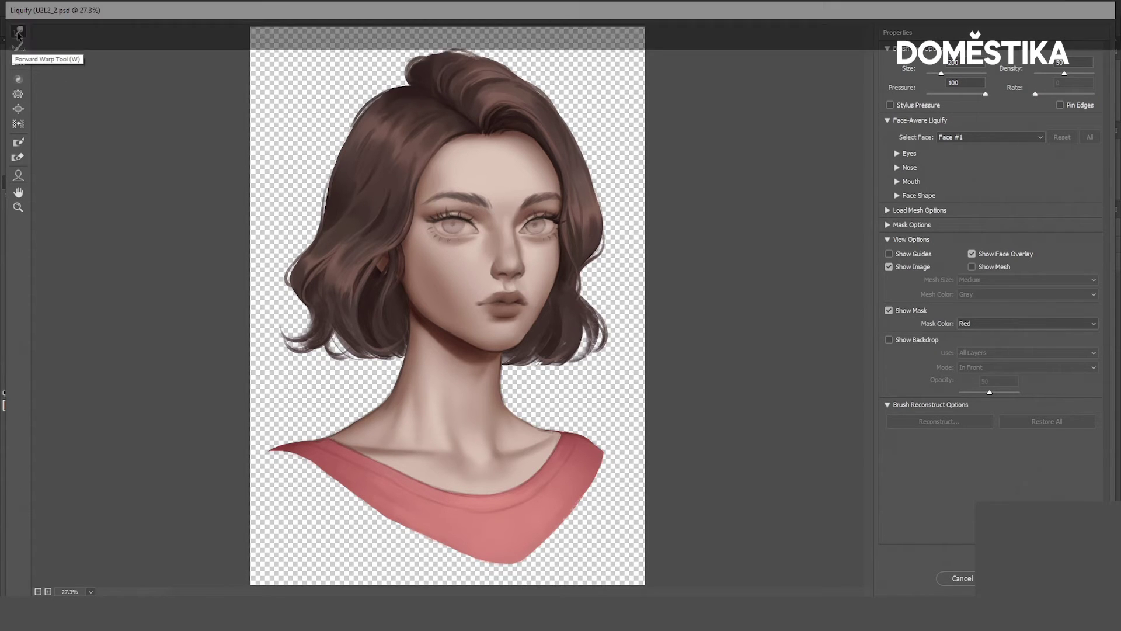
key("bracketright")
left_click_drag(502, 455, 514, 461)
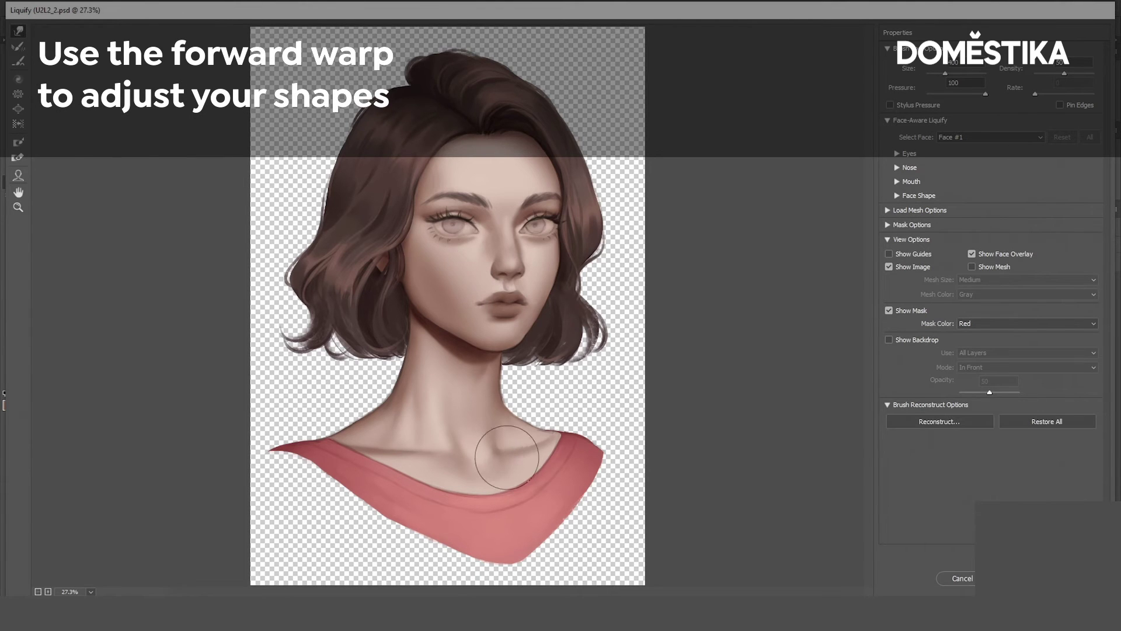
left_click_drag(583, 306, 608, 257)
key("bracketright")
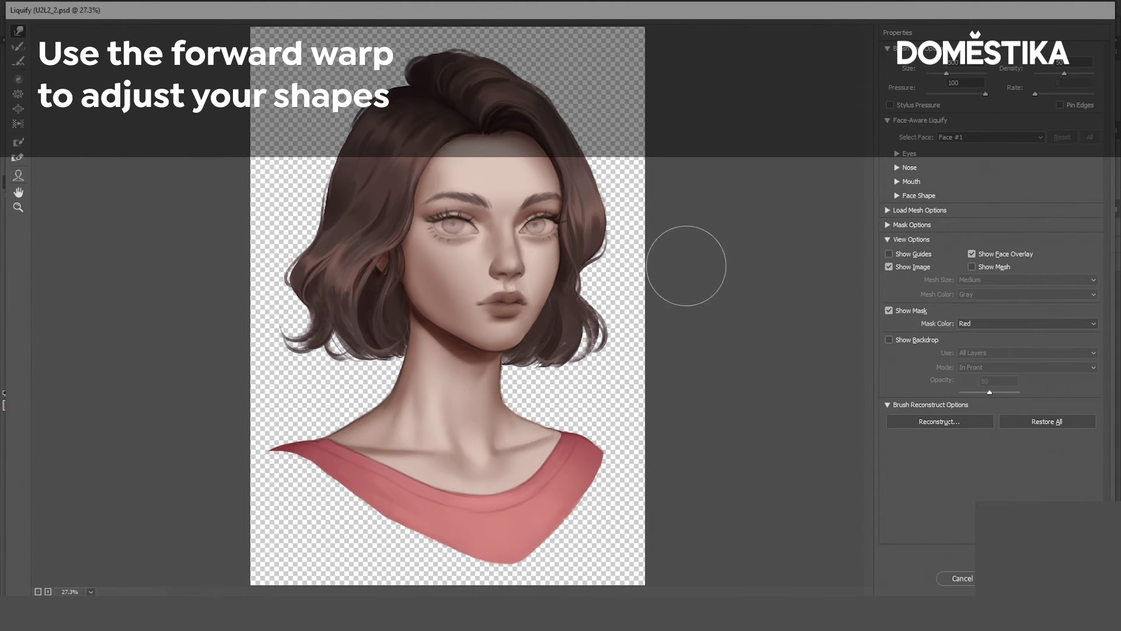
key("bracketright")
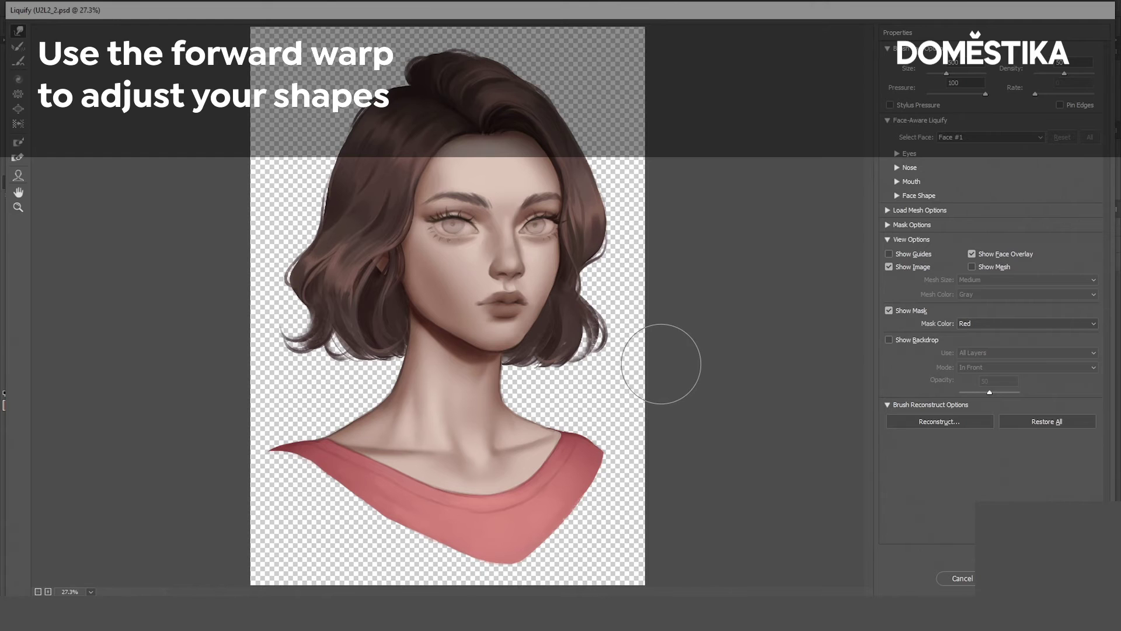